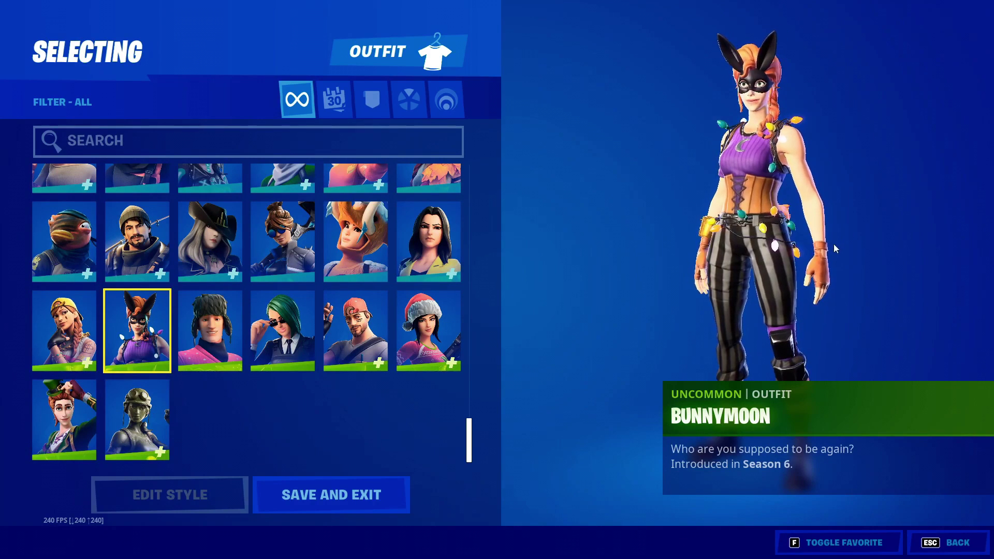
Equip the outfit with blonde twin hair buns and a teal suit, view it from behind, and return to the Play lobby
mouse_move(804, 251)
left_mouse_down()
mouse_move(746, 251)
mouse_move(792, 251)
left_mouse_up()
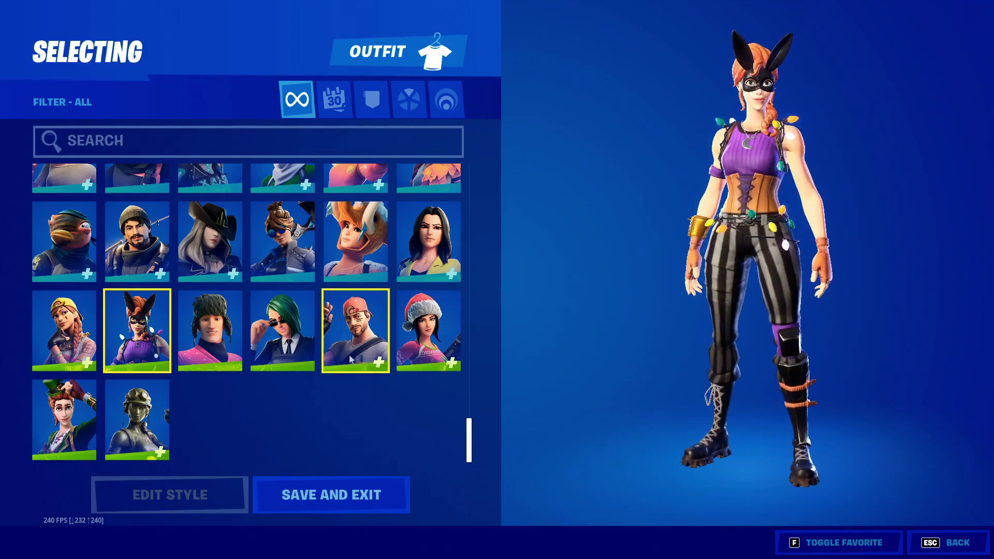
scroll(370, 339, "up", 5)
scroll(369, 337, "down", 10)
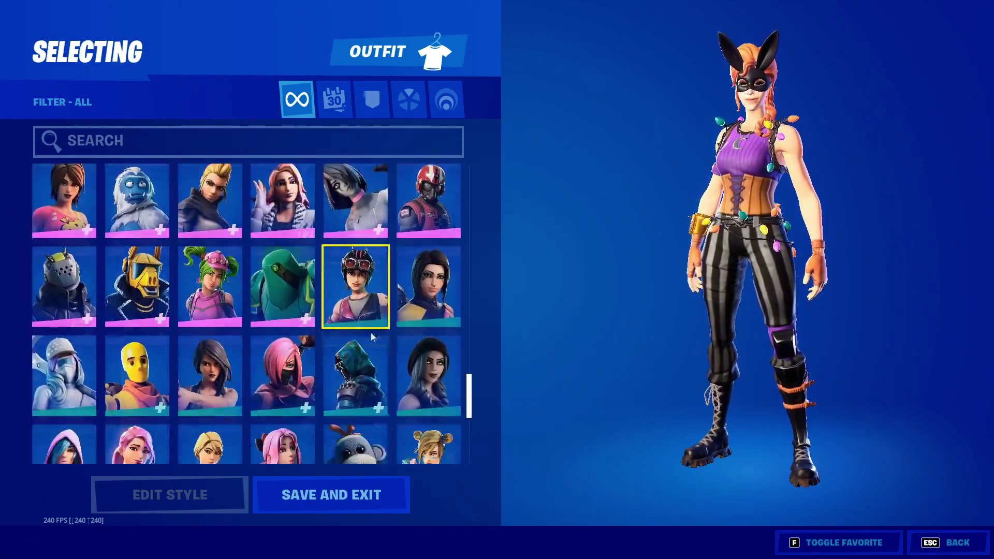
scroll(389, 306, "up", 6)
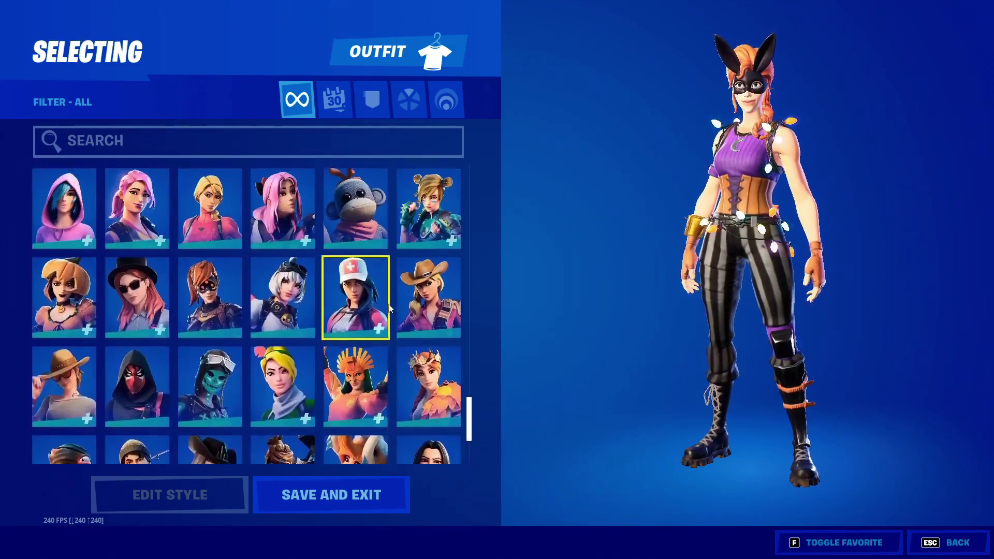
double_click(429, 282)
left_click_drag(779, 279, 932, 279)
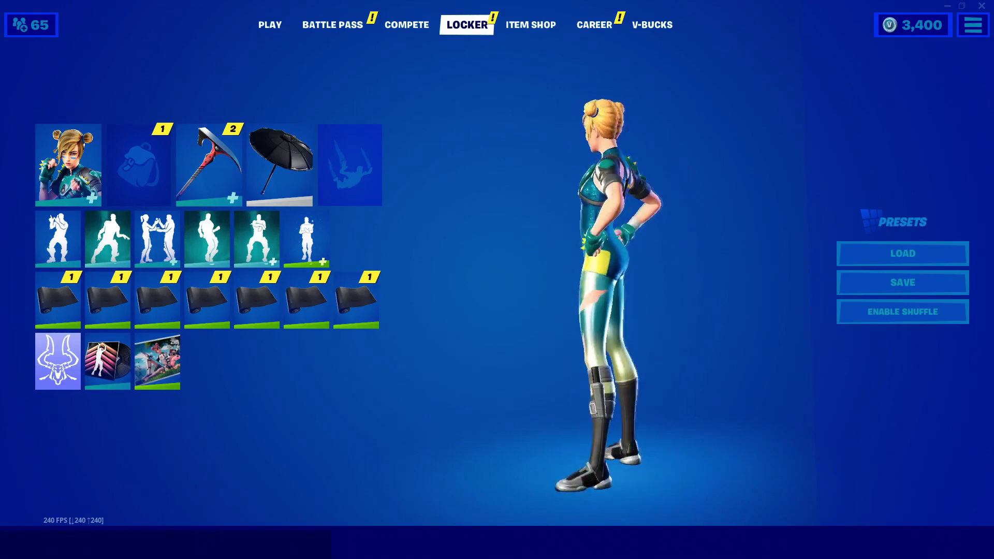
left_click(287, 24)
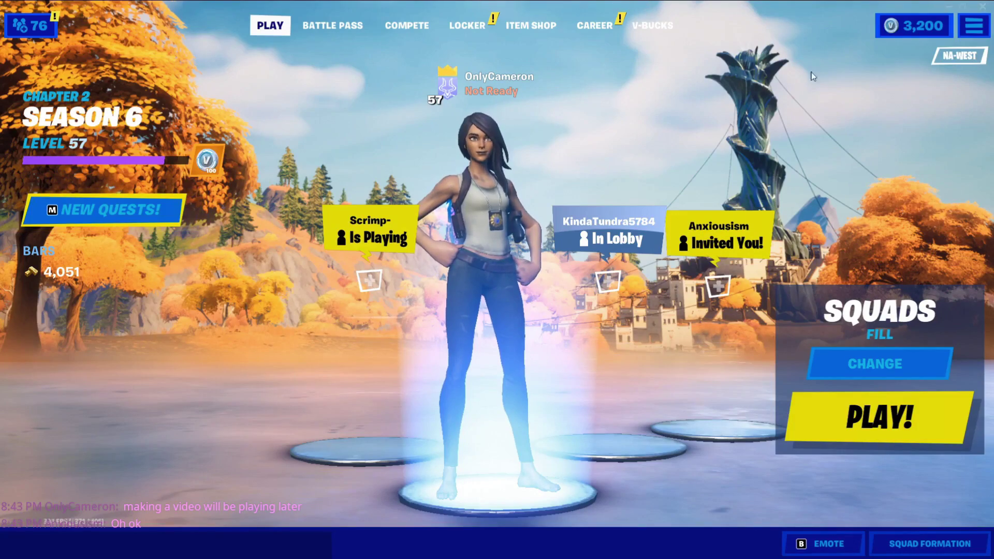
In the video settings, switch Rendering Mode to DirectX 11 and back to Performance (Alpha), and apply
left_click(964, 30)
left_click(780, 58)
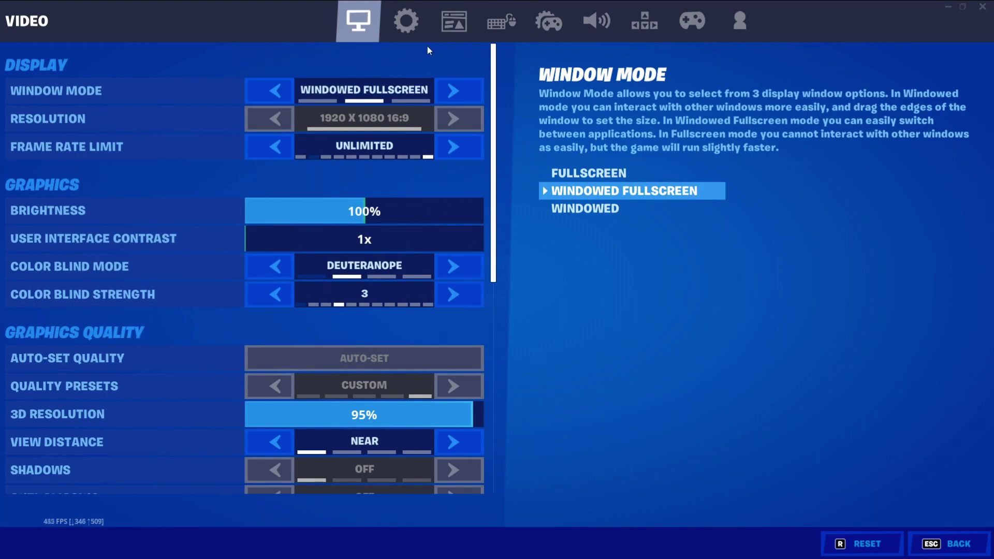
scroll(363, 258, "down", 5)
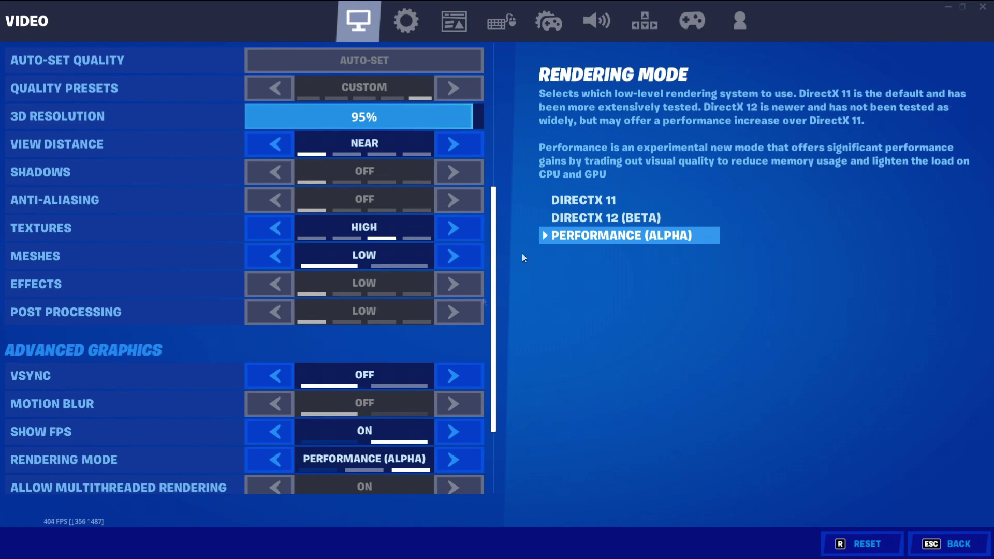
left_click(476, 468)
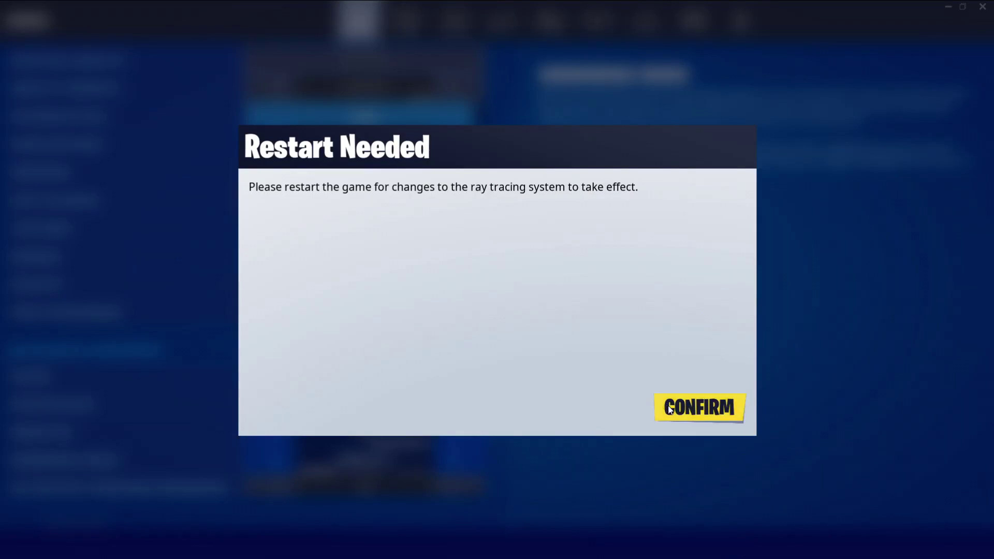
left_click(670, 409)
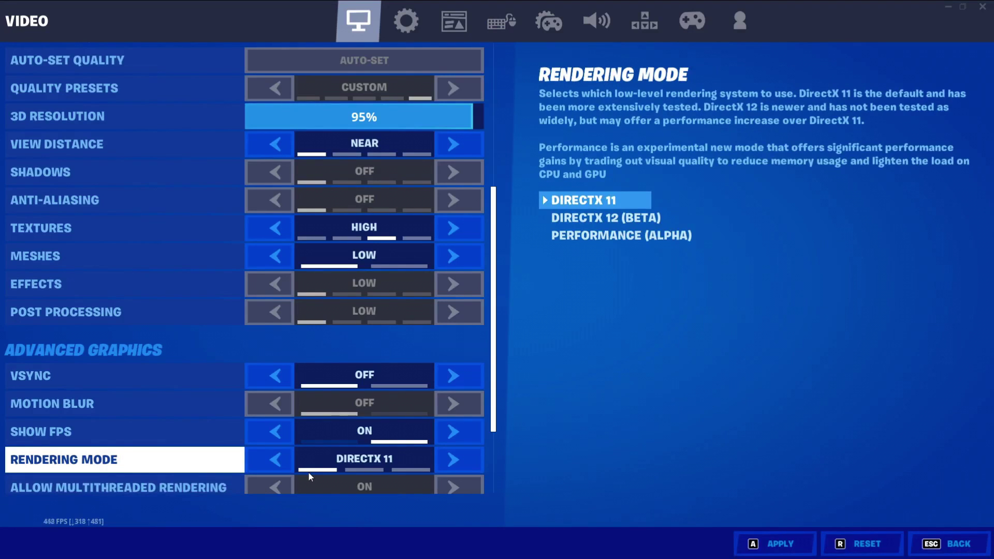
left_click(269, 459)
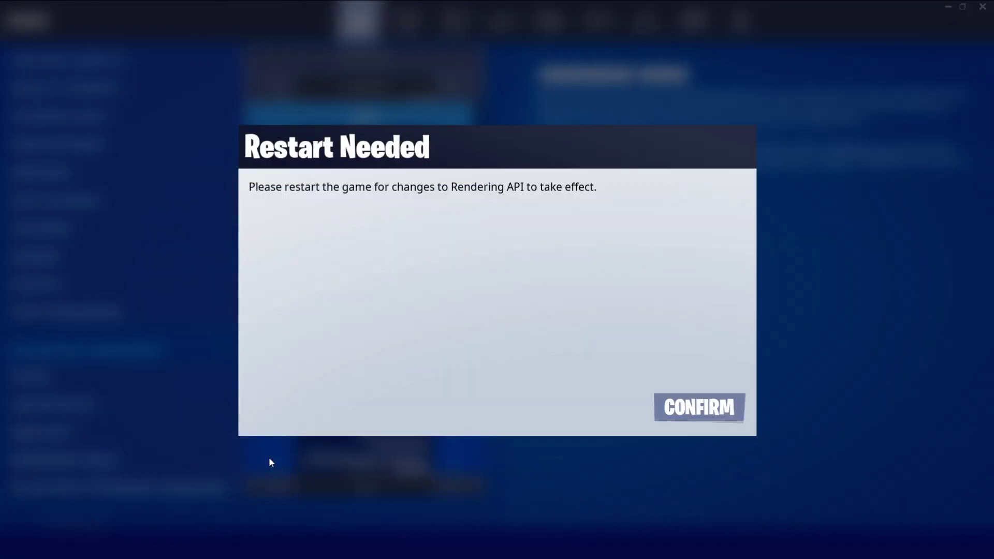
left_click(682, 407)
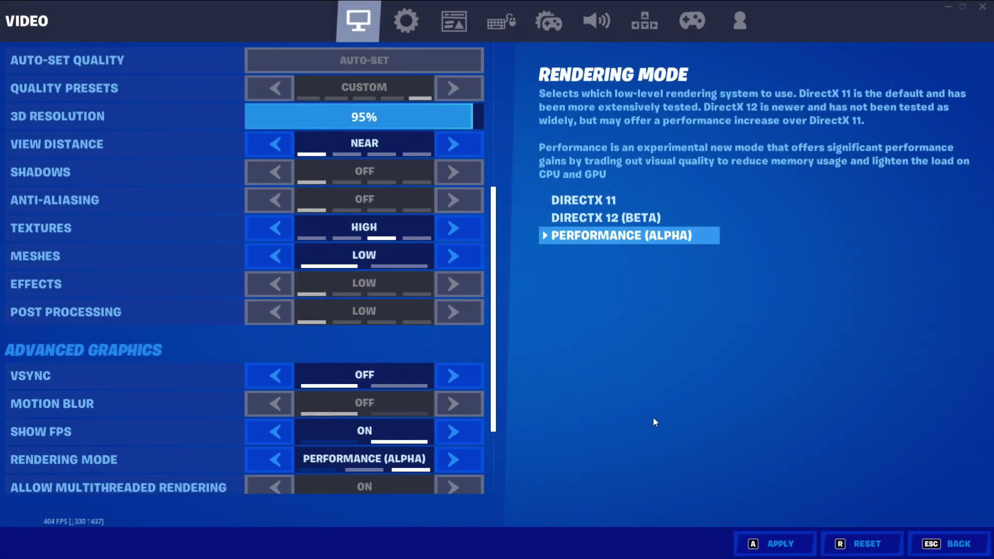
left_click(789, 549)
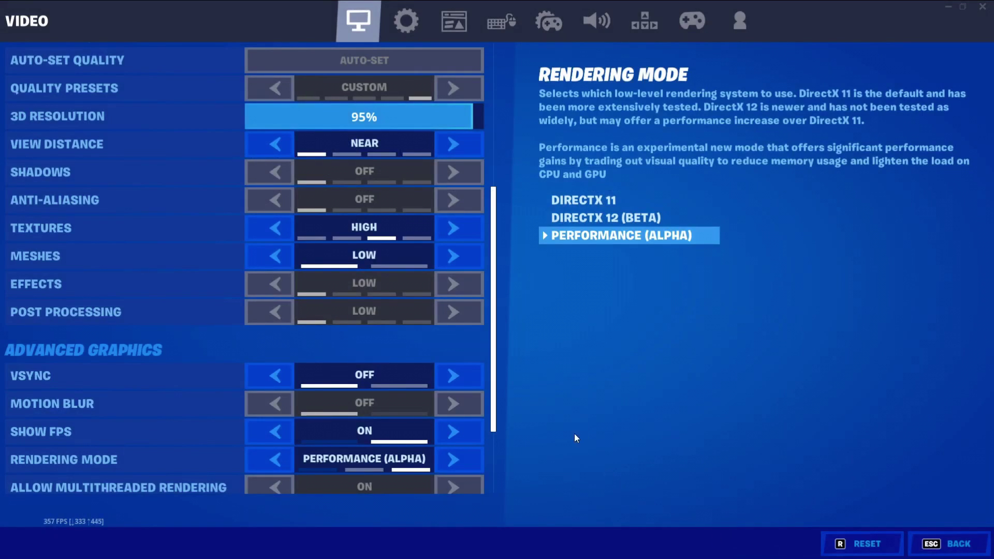
Try Textures at Epic and Meshes at High, and return them to High and Low respectively
scroll(464, 415, "down", 2)
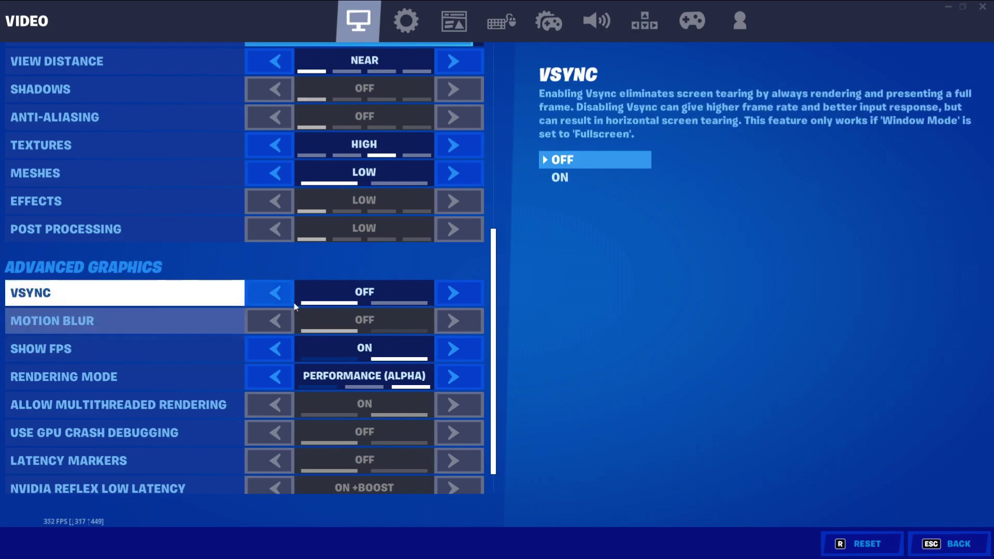
scroll(384, 347, "up", 4)
scroll(383, 343, "up", 1)
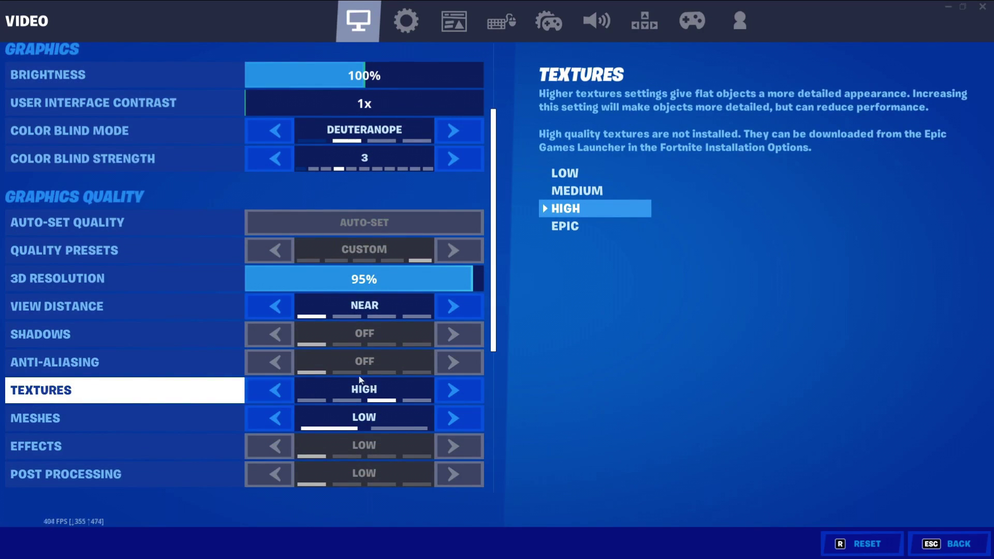
left_click(455, 408)
left_click(455, 398)
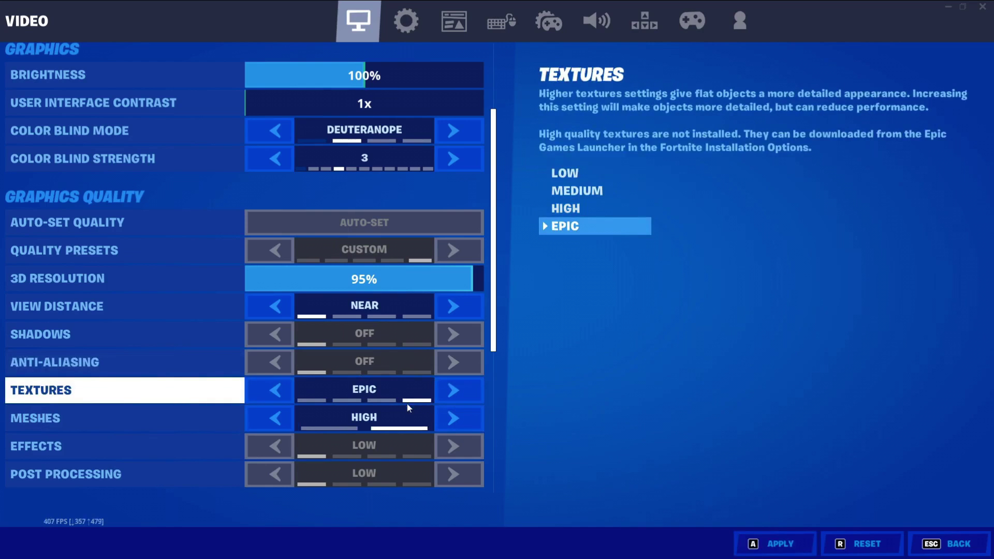
left_click(275, 418)
left_click(281, 392)
left_click(445, 390)
left_click(274, 393)
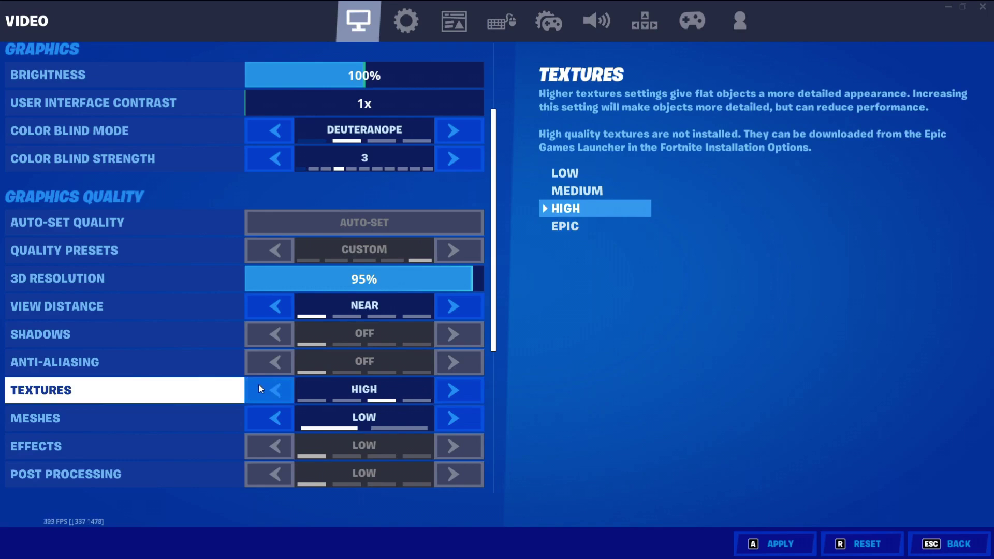
Try Textures at Low and Medium, and set them back to High
left_click(260, 387)
left_click(262, 387)
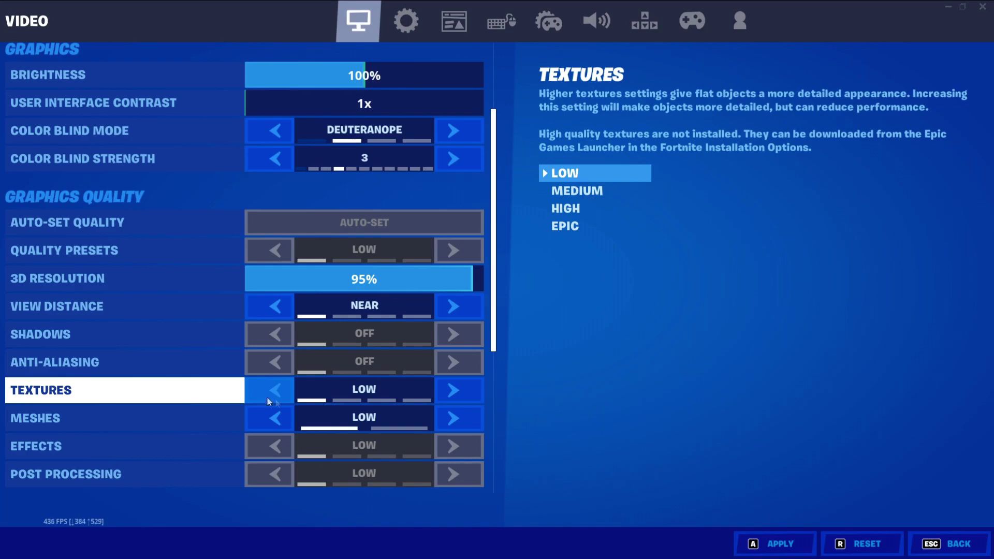
left_click(453, 391)
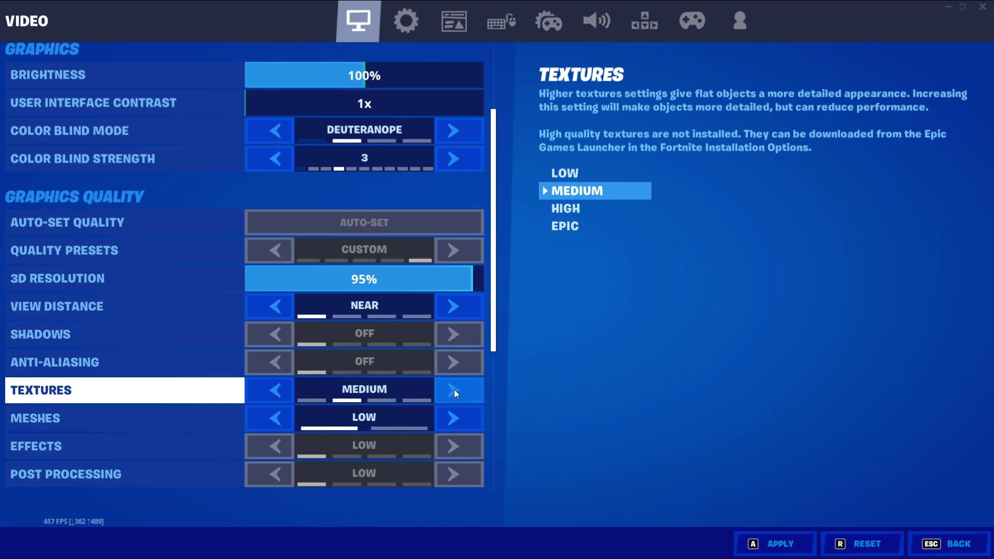
left_click(453, 389)
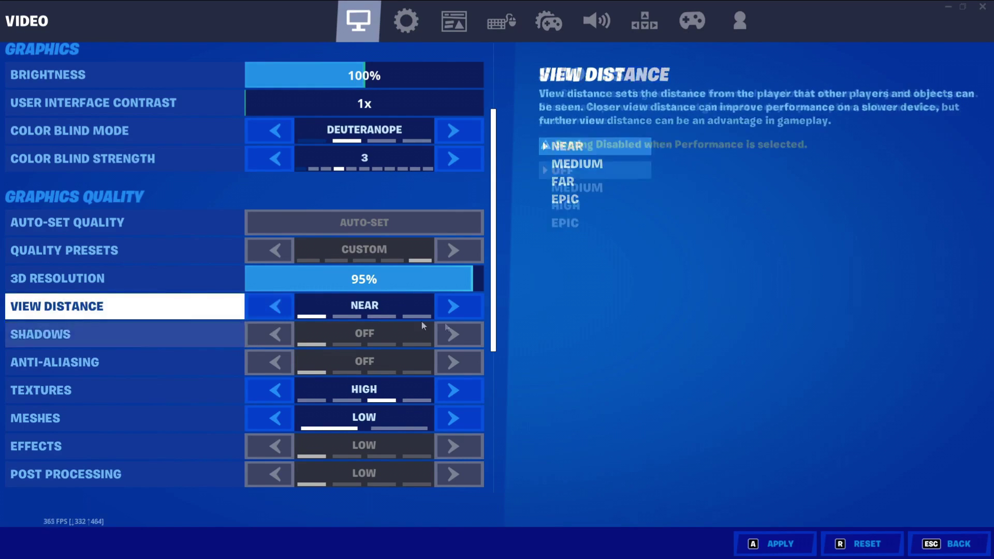
Try View Distance at Far, and set it back to Near
left_click(454, 305)
left_click(453, 306)
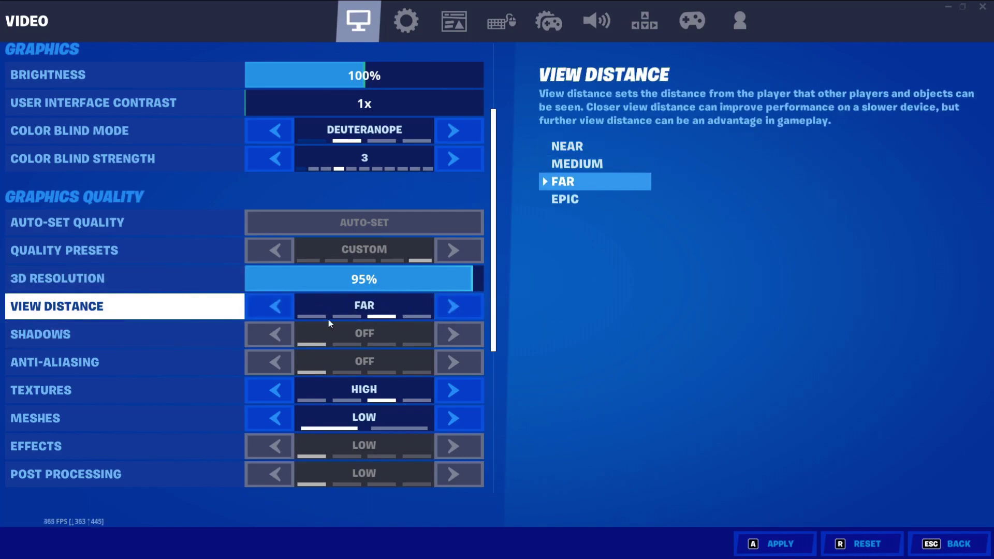
left_click(280, 313)
left_click(280, 313)
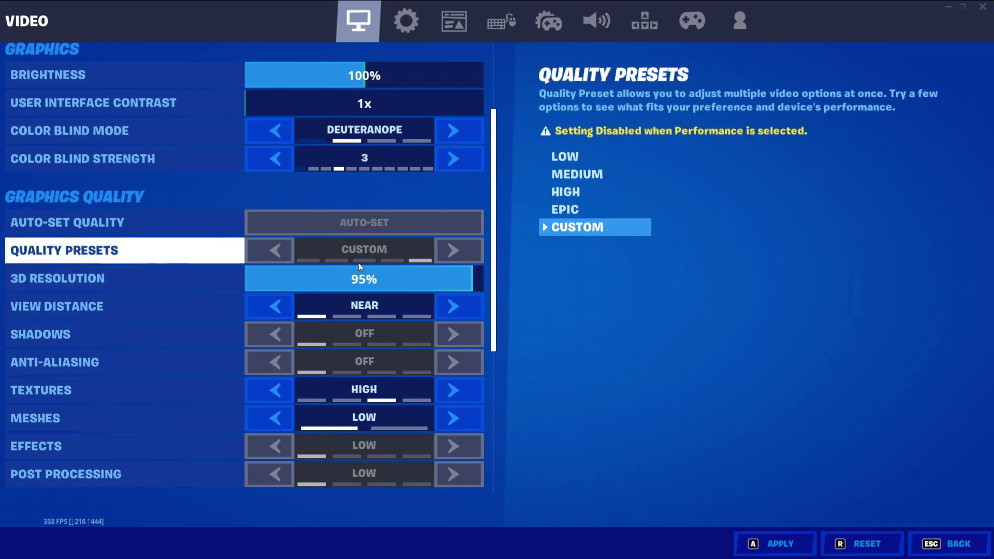
Switch Window Mode to Fullscreen and leave the settings without applying the change
scroll(207, 249, "up", 1)
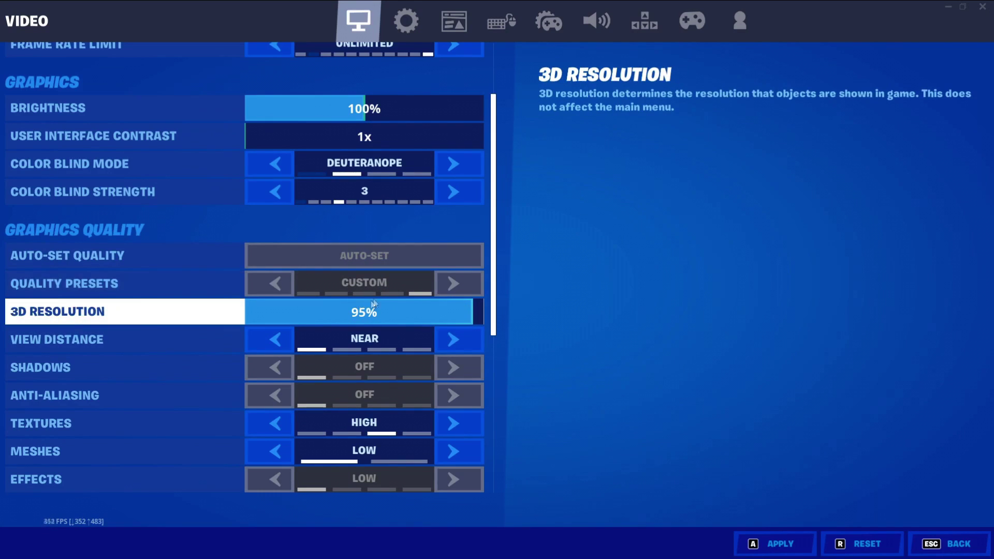
scroll(277, 290, "up", 3)
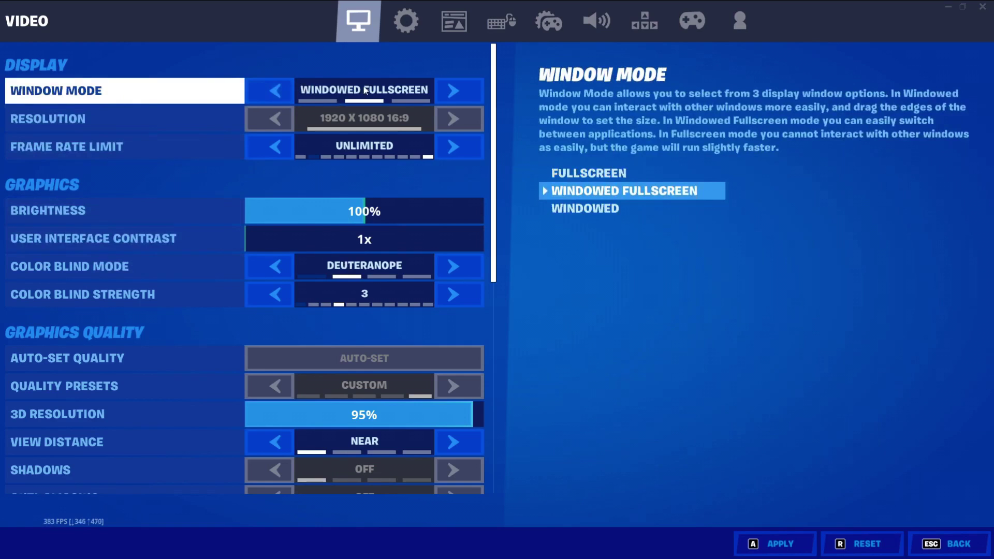
left_click(259, 93)
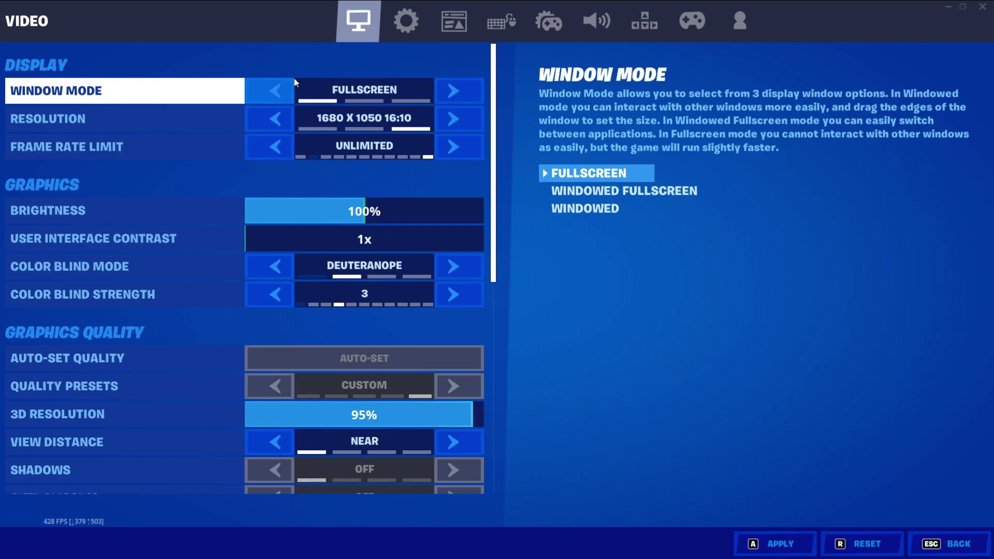
key("Escape")
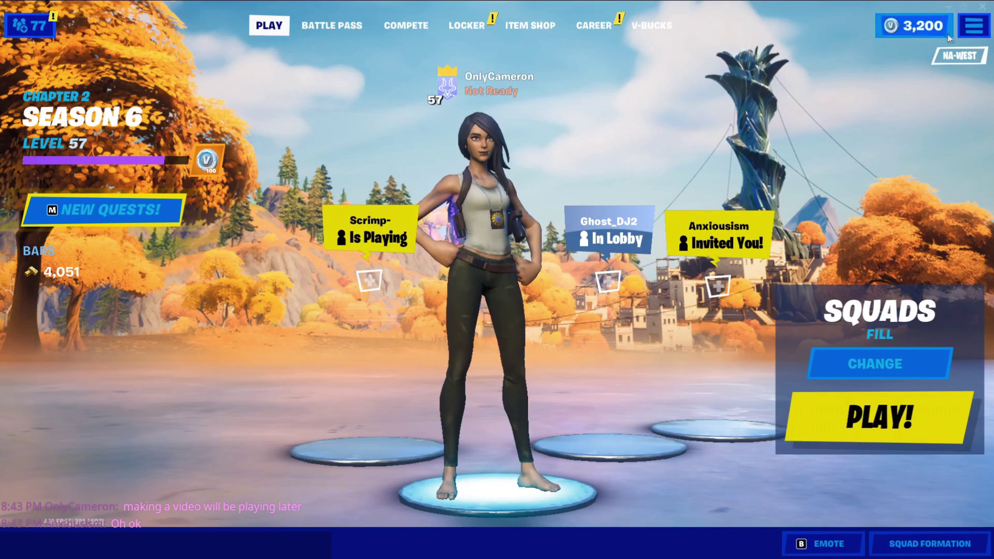
In the game settings, turn off Record Replays, Record Large Team Replays and Record Creative Mode Replays, and apply
left_click(972, 25)
left_click(800, 57)
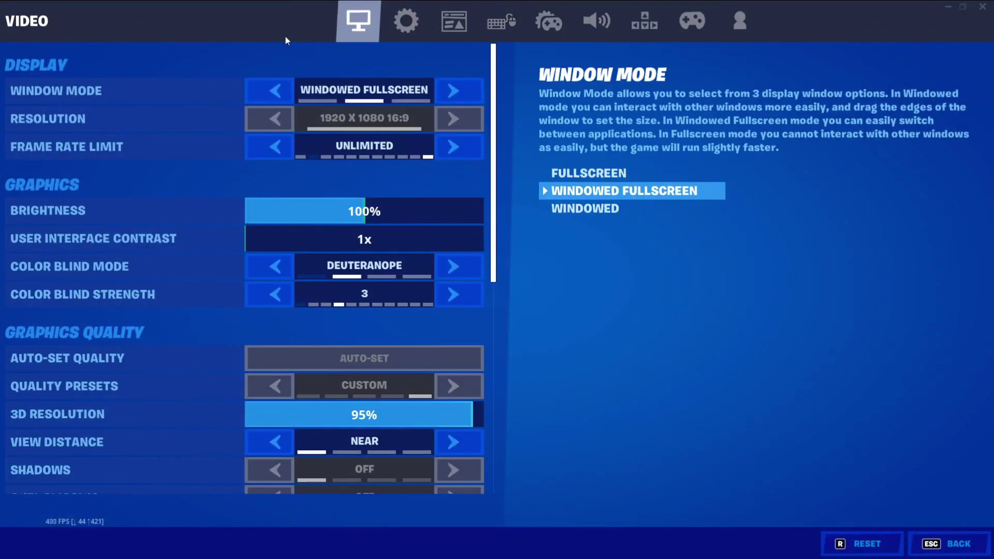
left_click(408, 19)
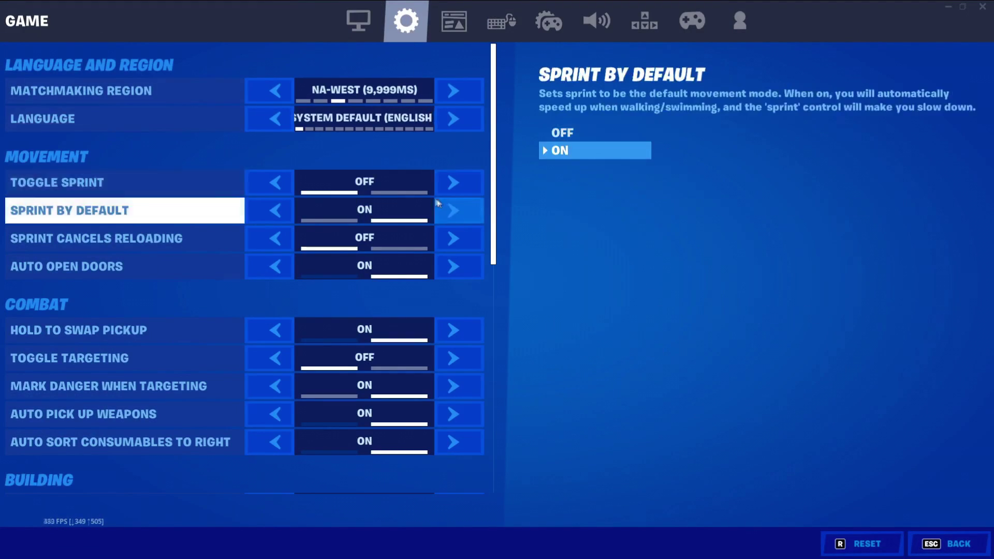
scroll(432, 176, "down", 10)
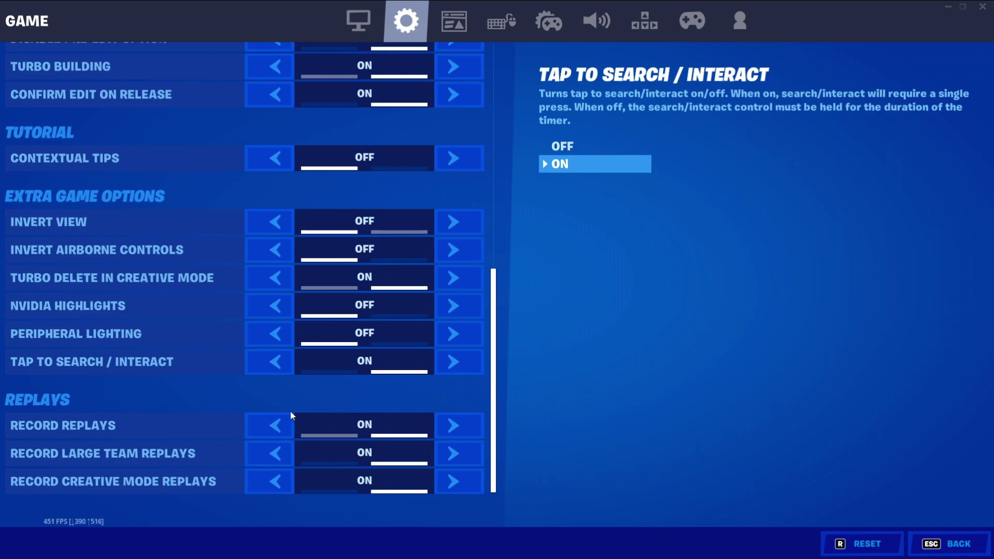
left_click(278, 429)
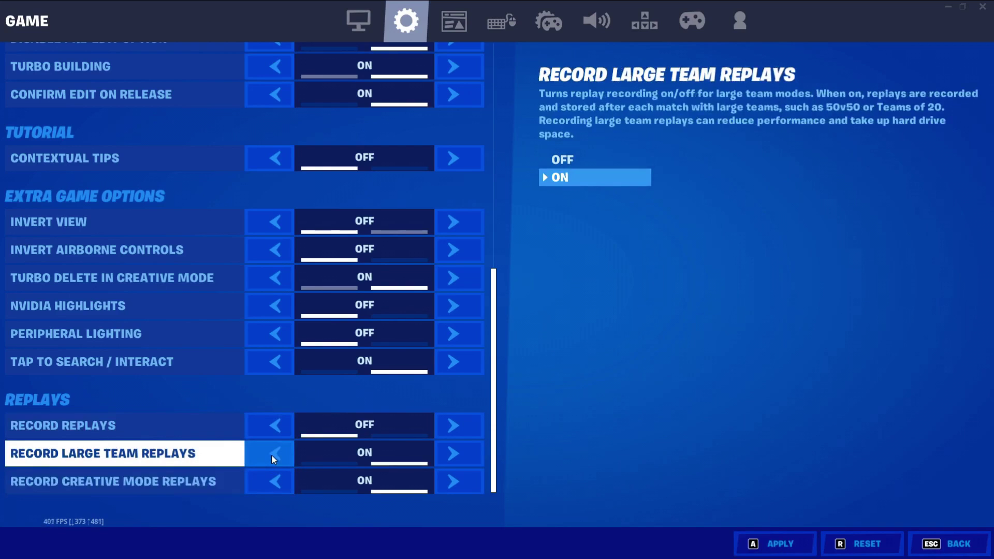
left_click(272, 456)
left_click(283, 483)
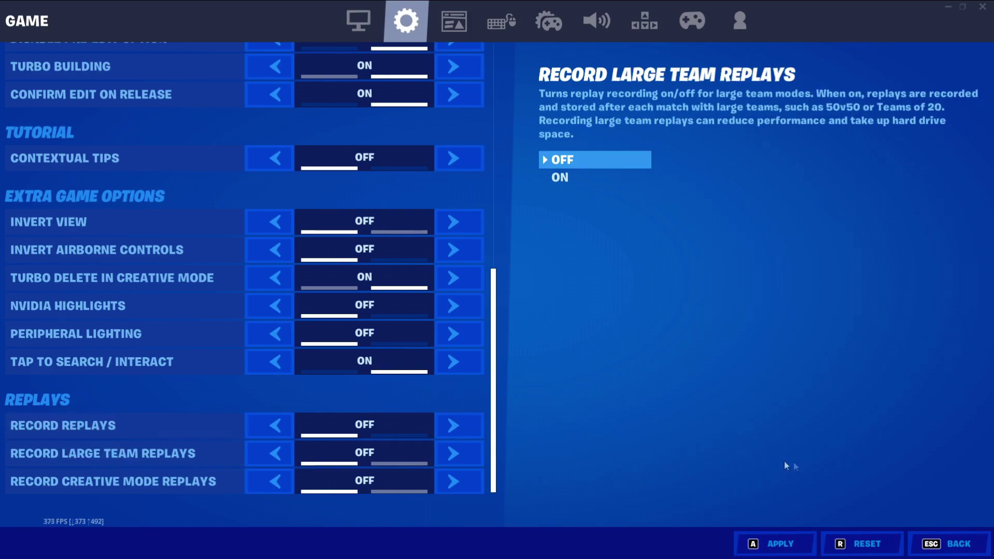
left_click(798, 545)
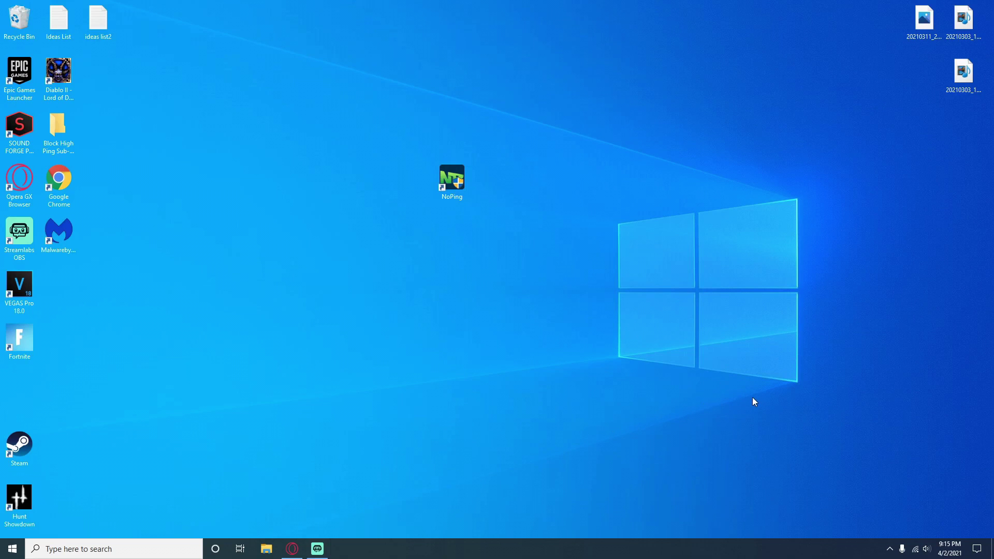
Check the hidden system tray icons on the Windows desktop for background programs, and close the running Opera GX browser
left_click(889, 548)
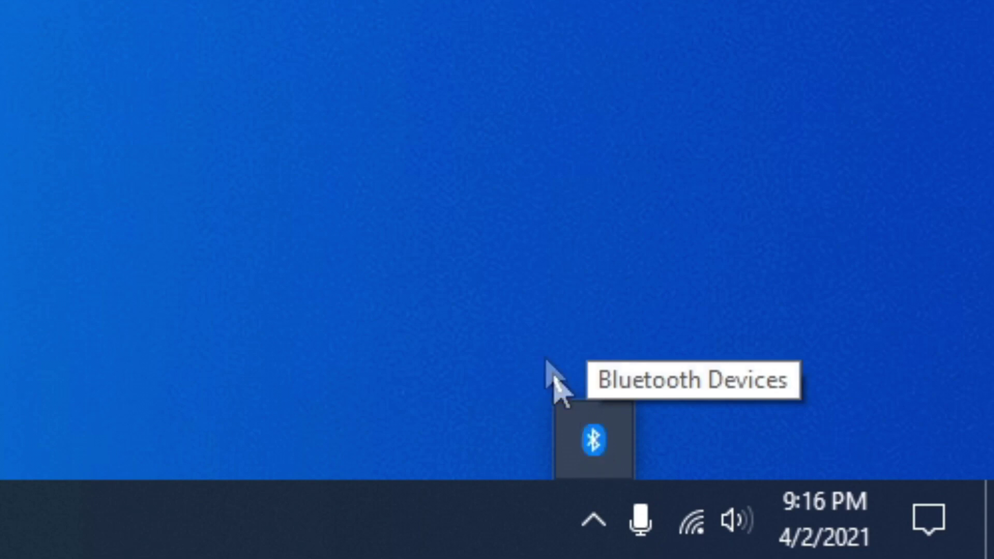
left_click(597, 522)
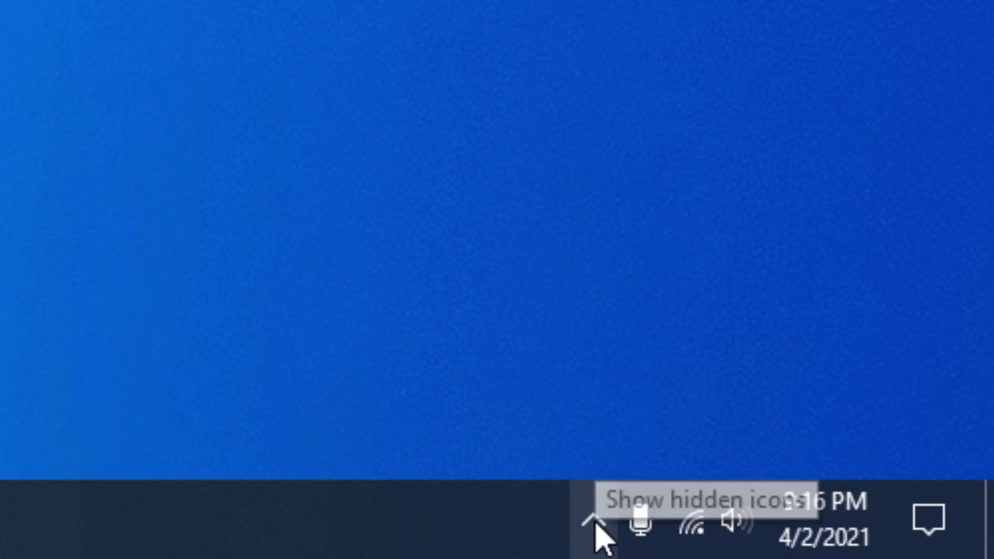
left_click(593, 523)
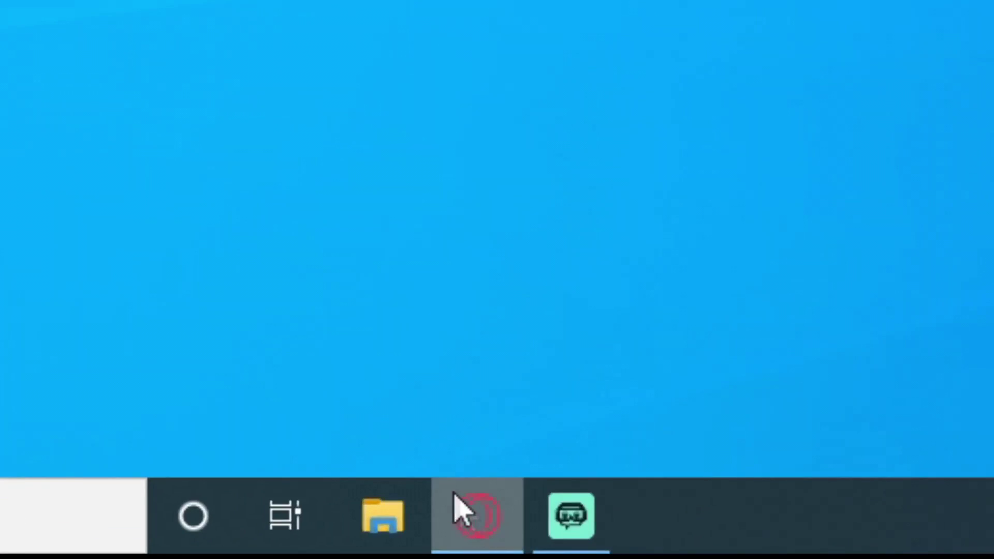
right_click(318, 541)
left_click(303, 444)
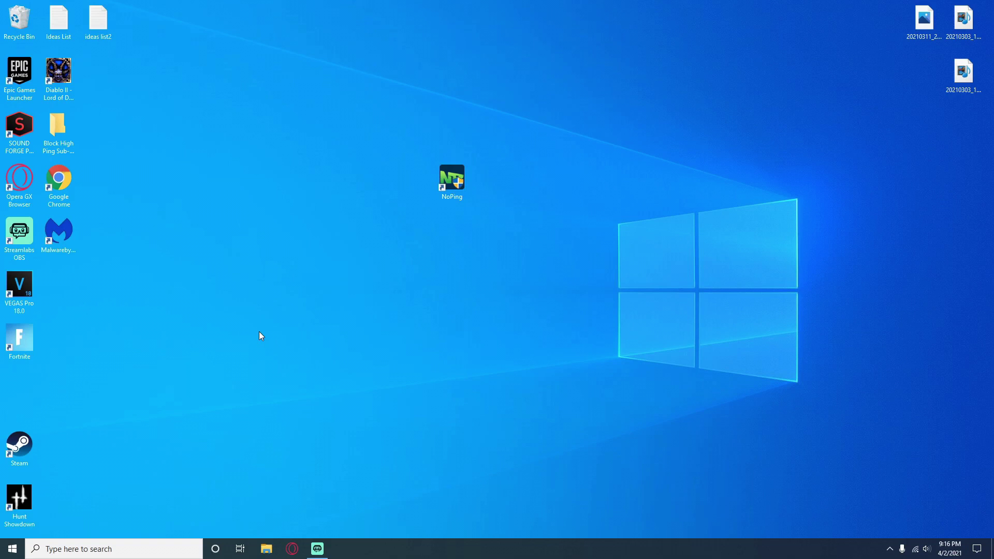
Open the Epic Games Launcher settings to check the system tray and startup preferences, and close the launcher
key("super")
type("epic games lau")
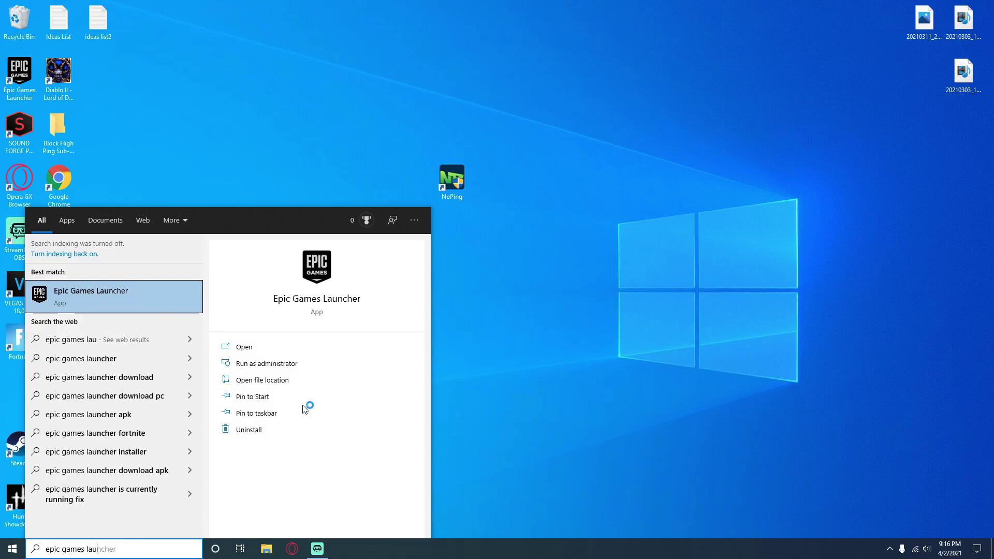
left_click(172, 294)
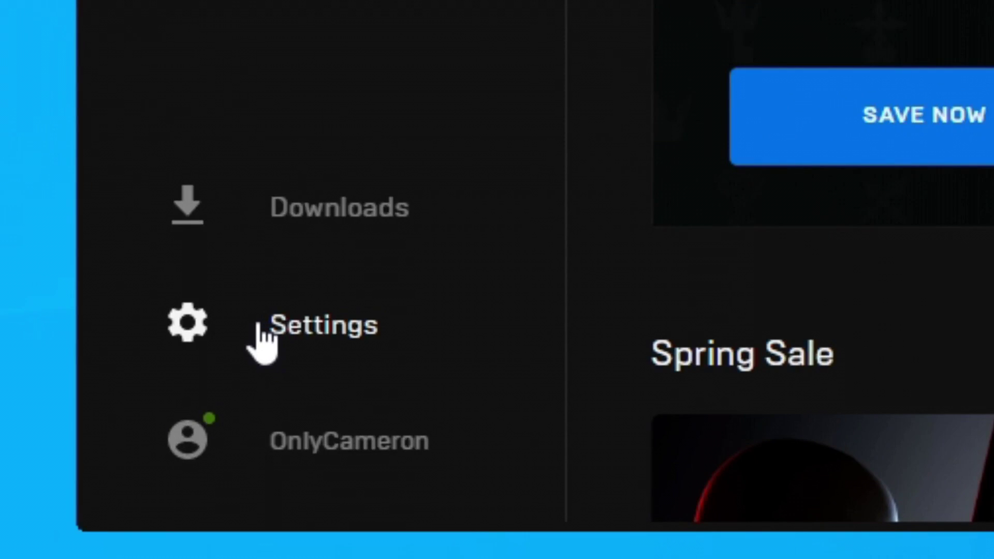
left_click(150, 433)
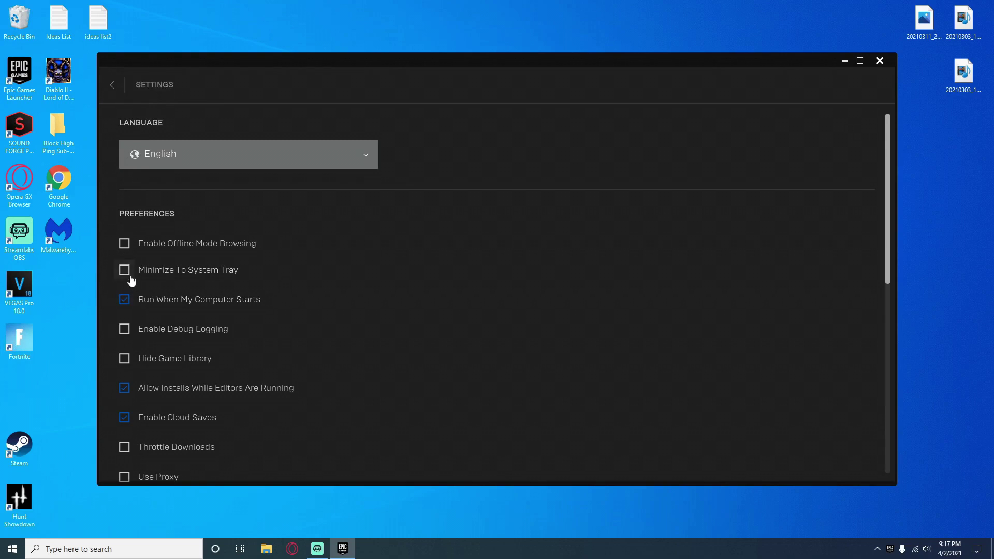
left_click(112, 84)
left_click(879, 61)
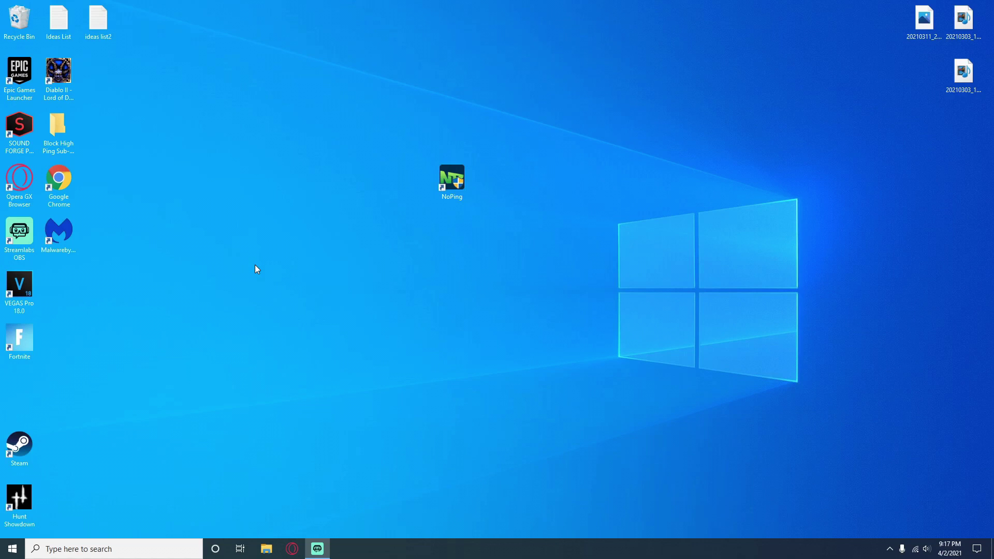
left_click(292, 549)
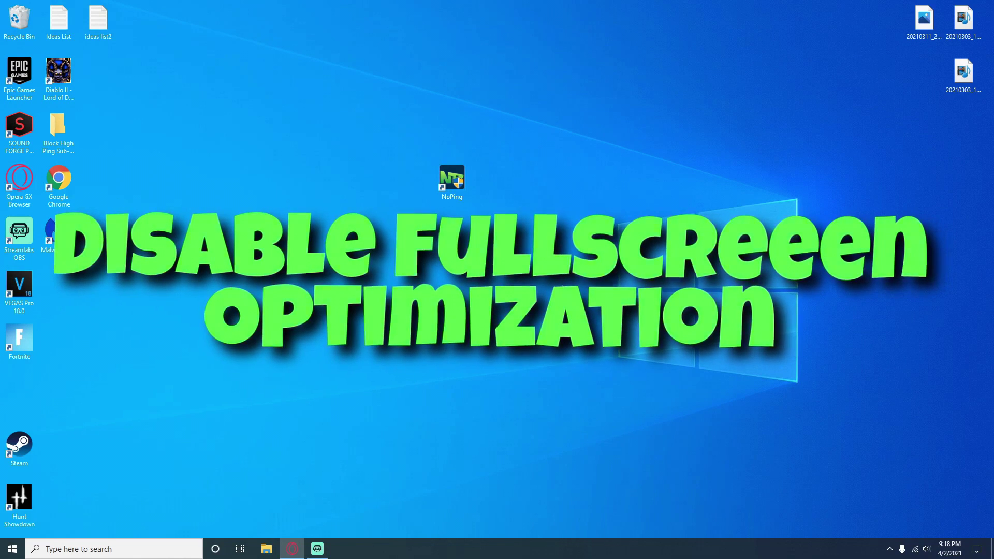
left_click(107, 554)
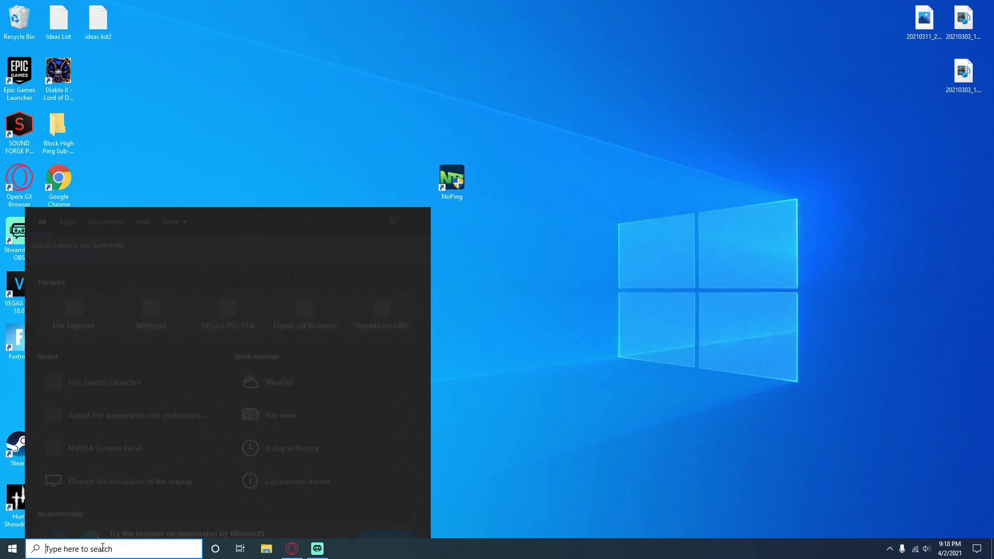
left_click(598, 251)
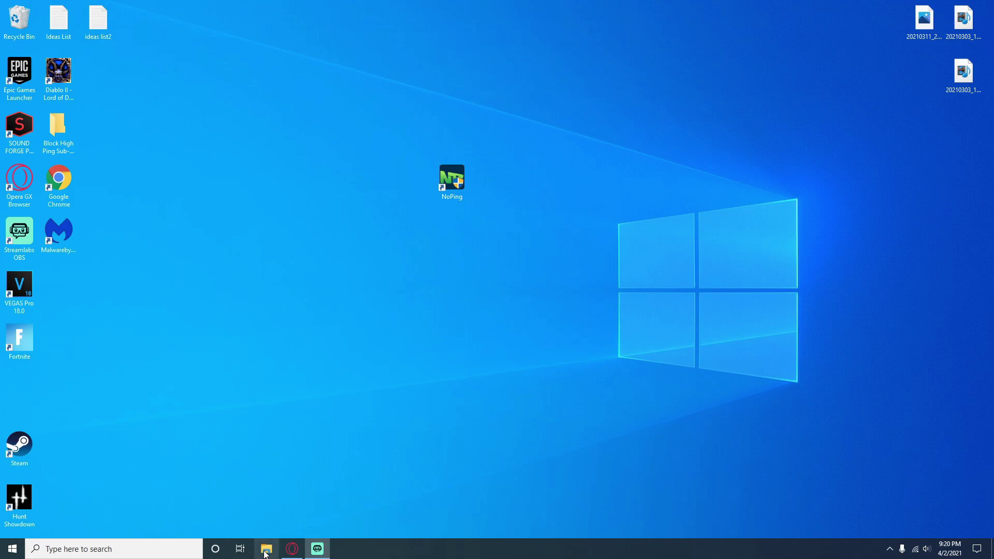
In File Explorer, go to C:\Program Files\Epic Games\Fortnite\FortniteGame\Binaries\Win64 and locate the FortniteClient-Win64-Shipping application
left_click(265, 549)
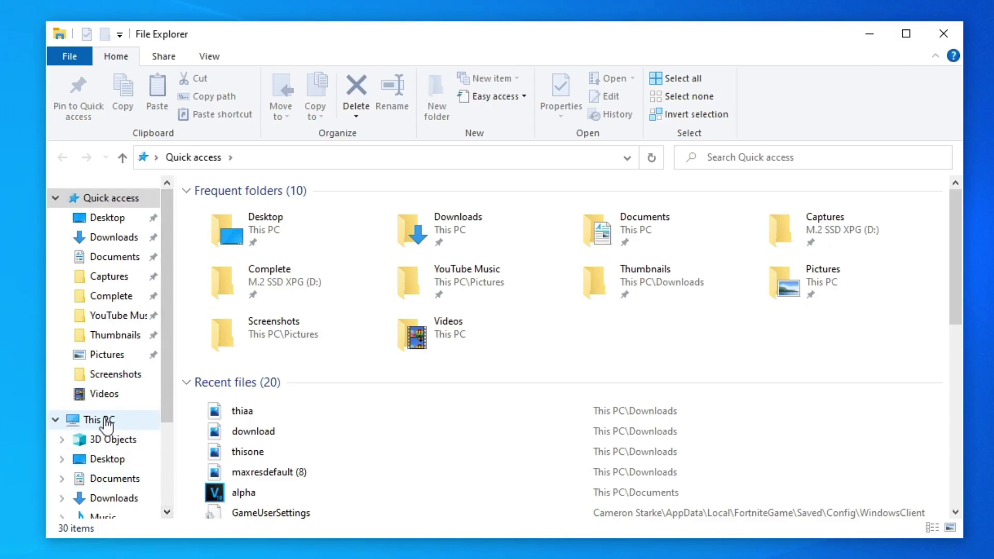
left_click(107, 420)
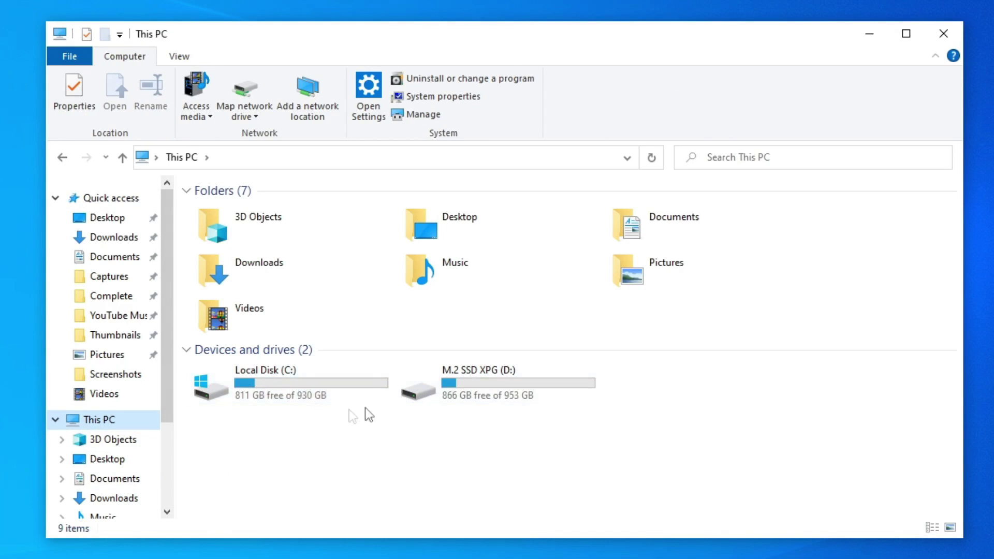
double_click(259, 381)
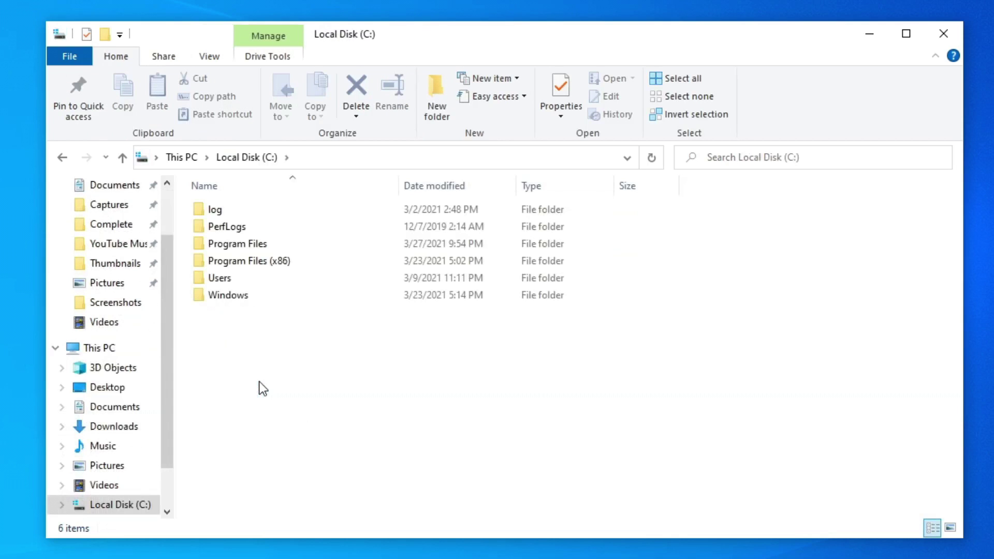
double_click(229, 244)
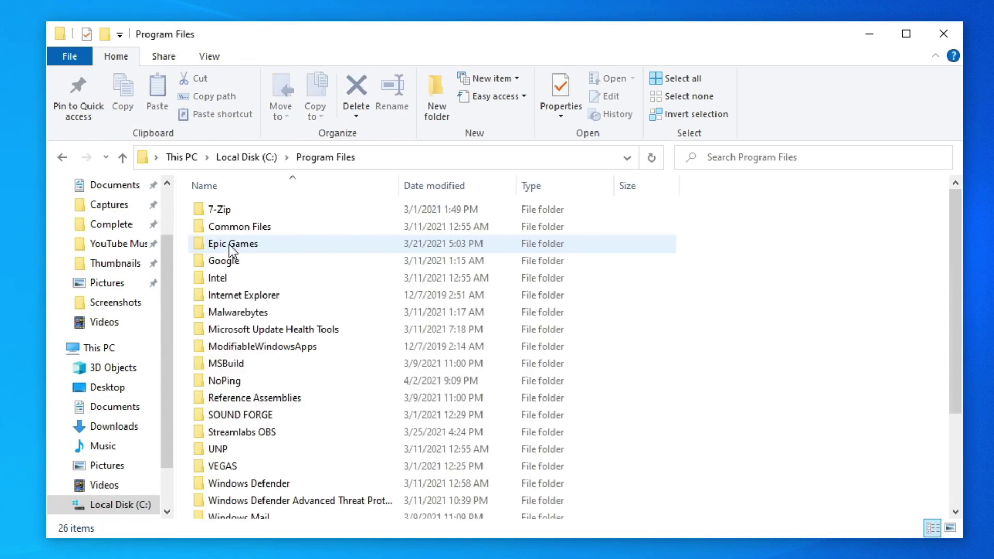
double_click(230, 247)
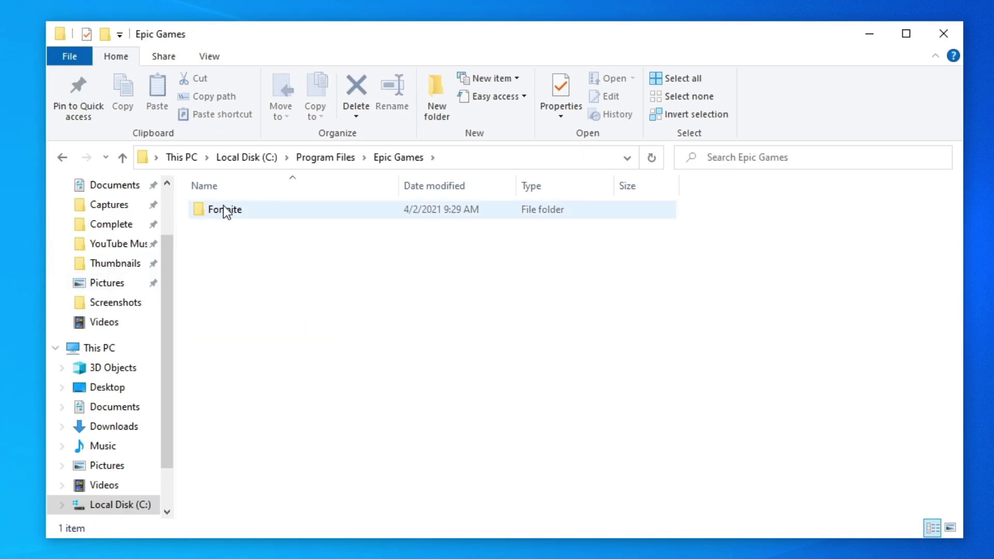
left_click(225, 211)
double_click(224, 212)
left_click(231, 247)
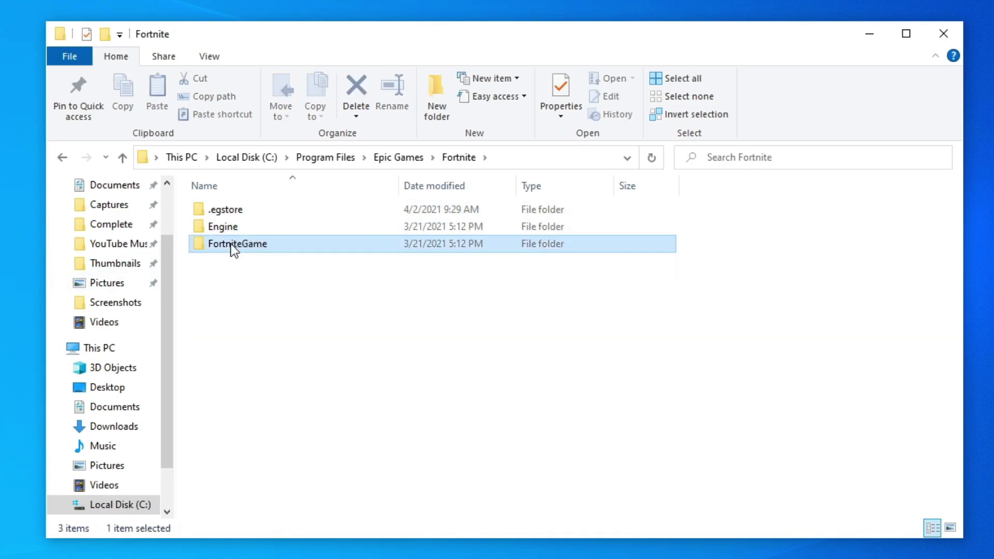
double_click(231, 247)
double_click(220, 209)
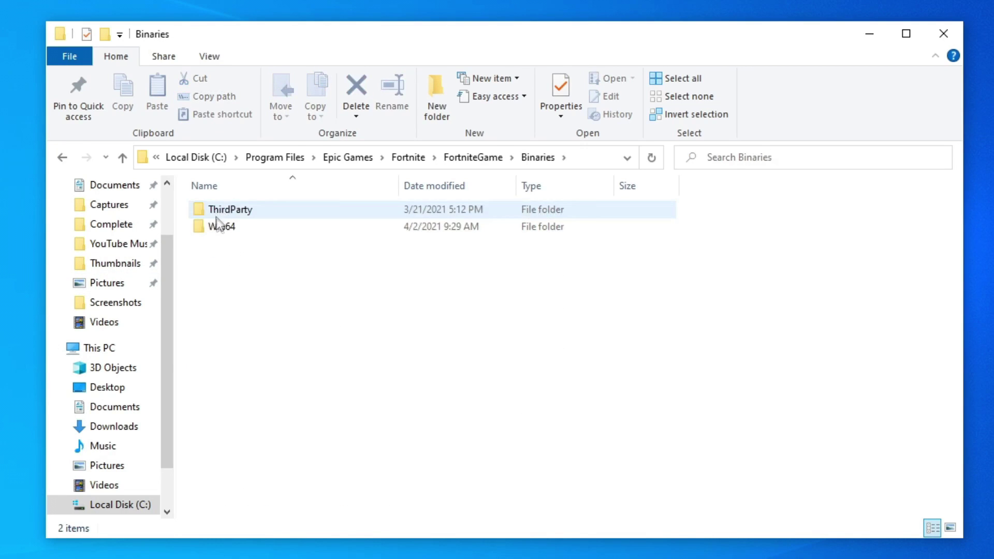
double_click(215, 226)
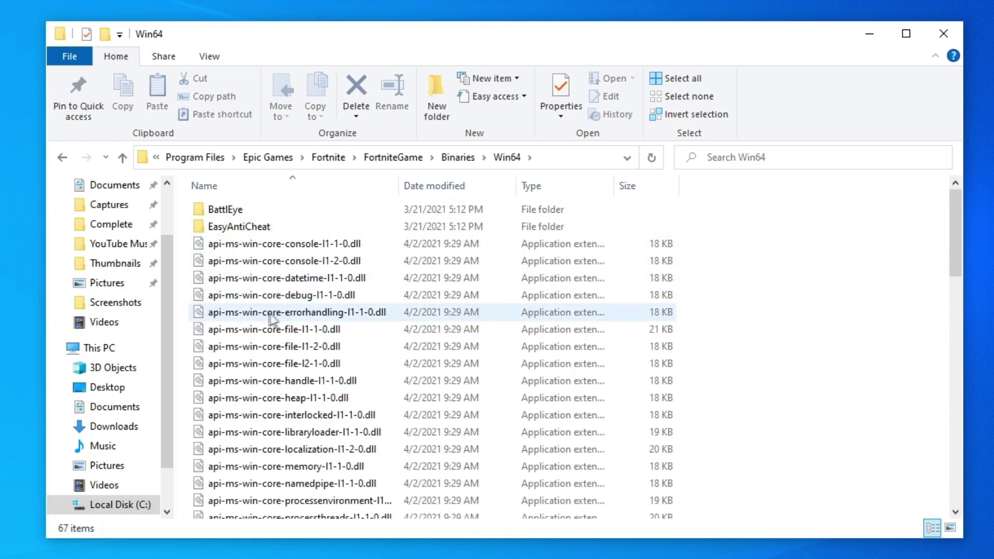
scroll(269, 318, "down", 15)
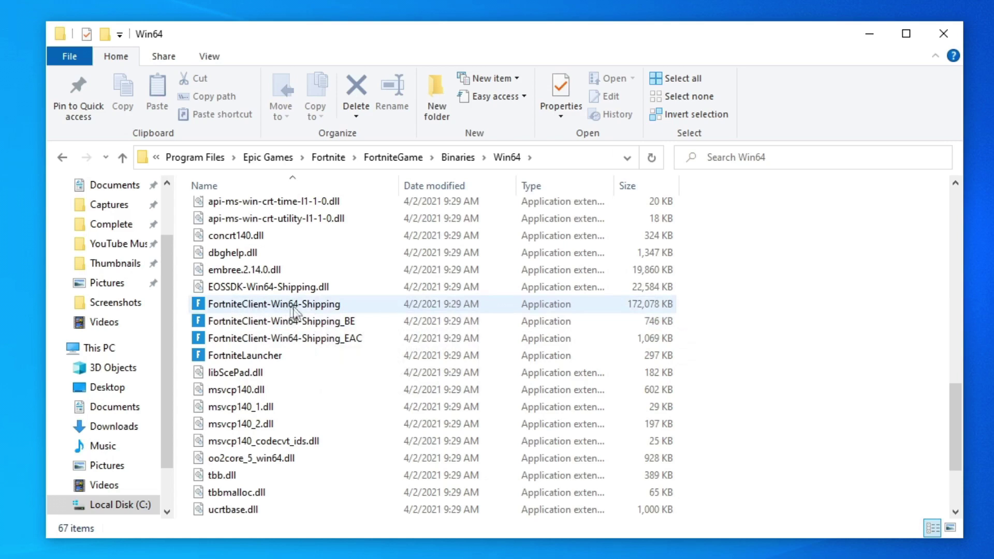
mouse_move(293, 310)
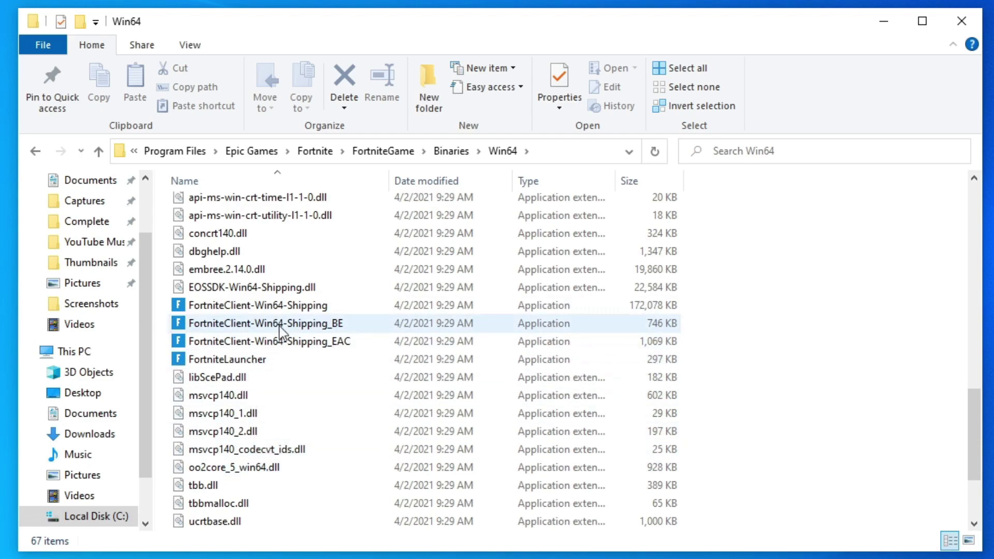
Open the compatibility properties of FortniteClient-Win64-Shipping to check the Disable fullscreen optimizations and Run this program as an administrator options
right_click(310, 306)
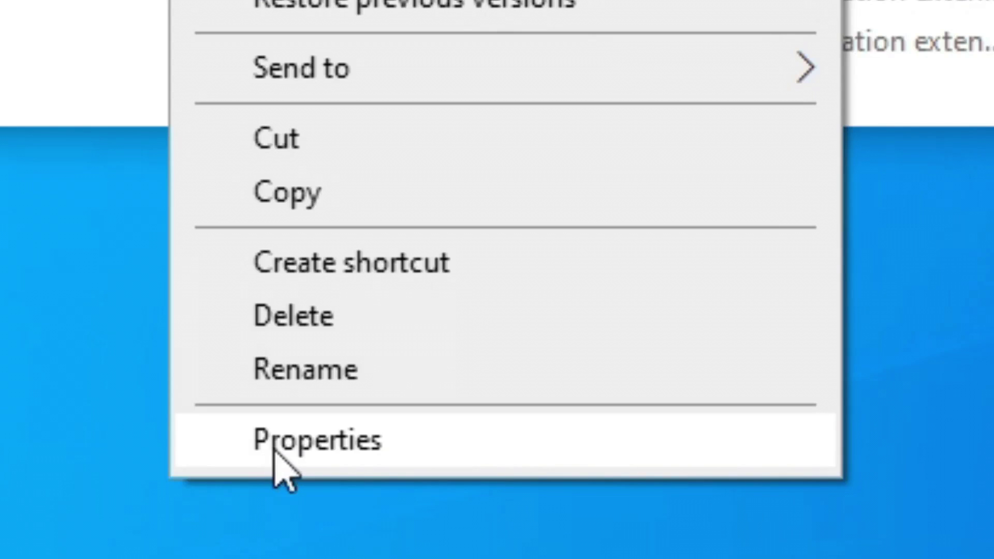
left_click(342, 558)
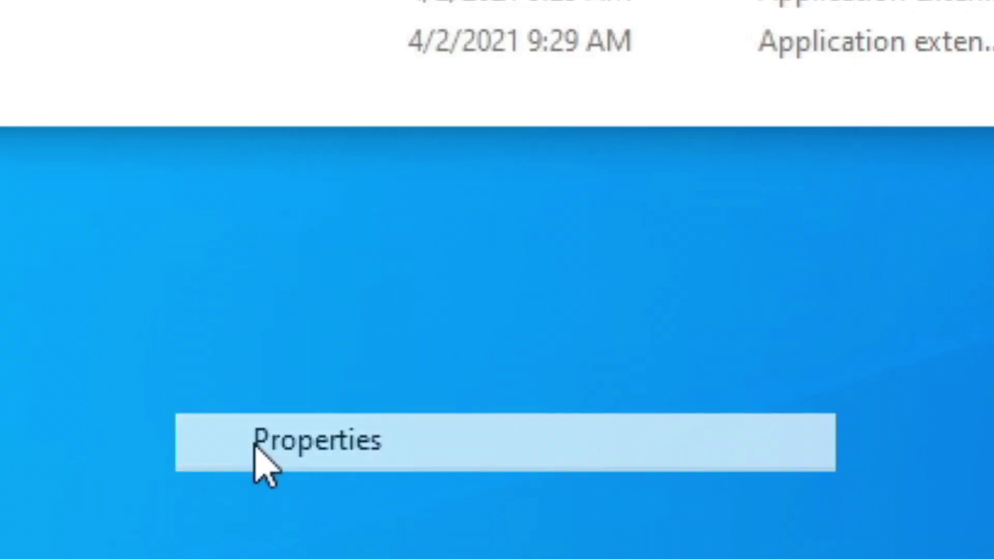
left_click_drag(491, 261, 398, 146)
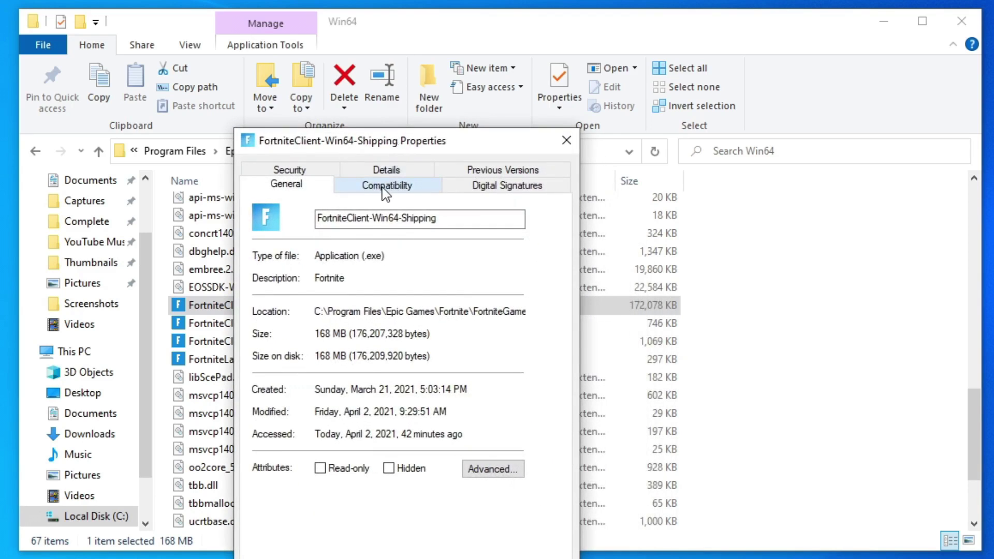
left_click(385, 193)
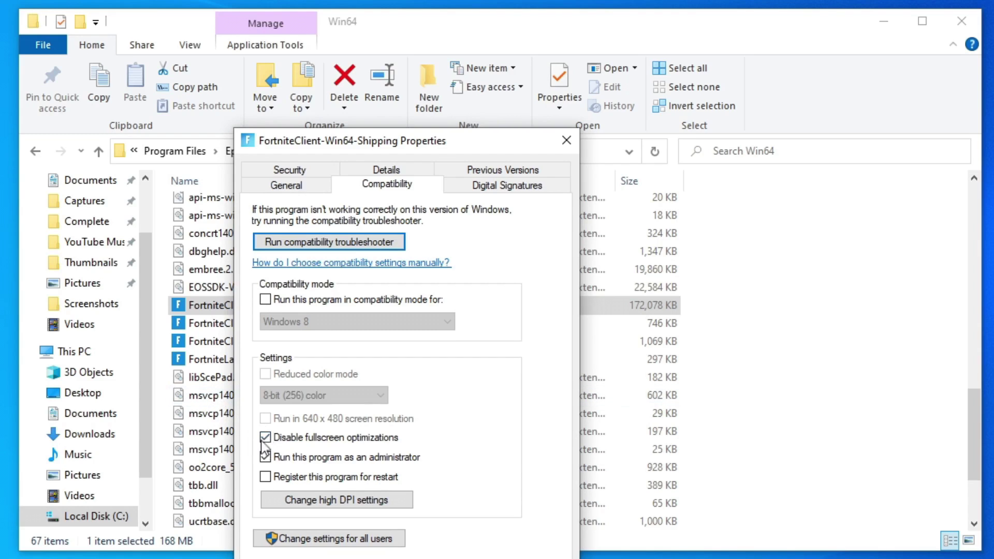
Override the program's high DPI scaling behavior with scaling performed by Application, and apply the compatibility settings
left_click(324, 501)
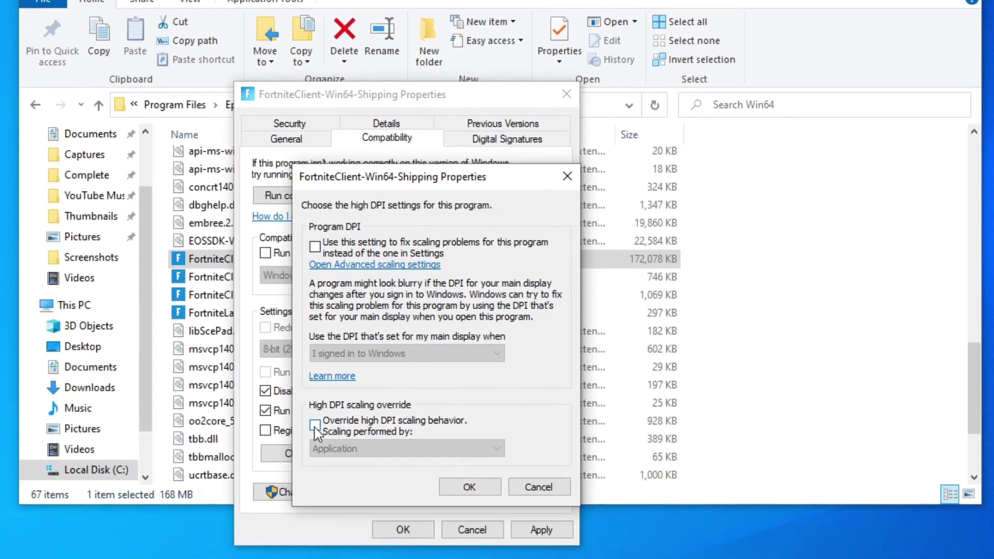
left_click(315, 471)
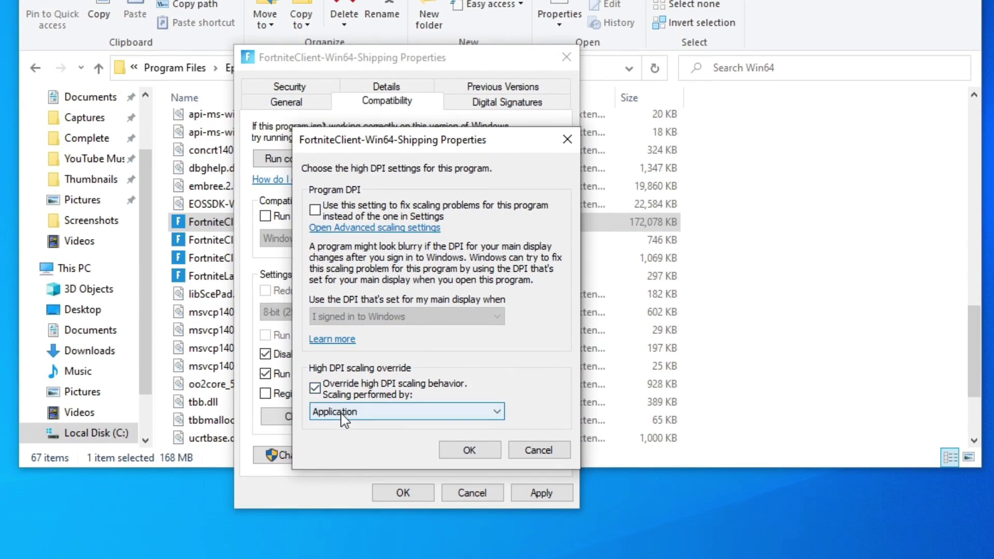
left_click(479, 454)
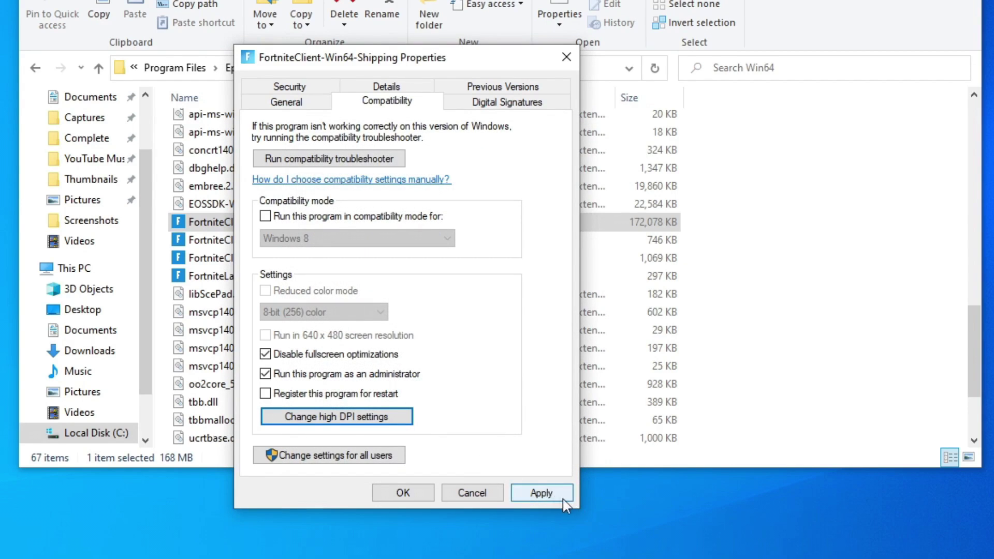
left_click(541, 493)
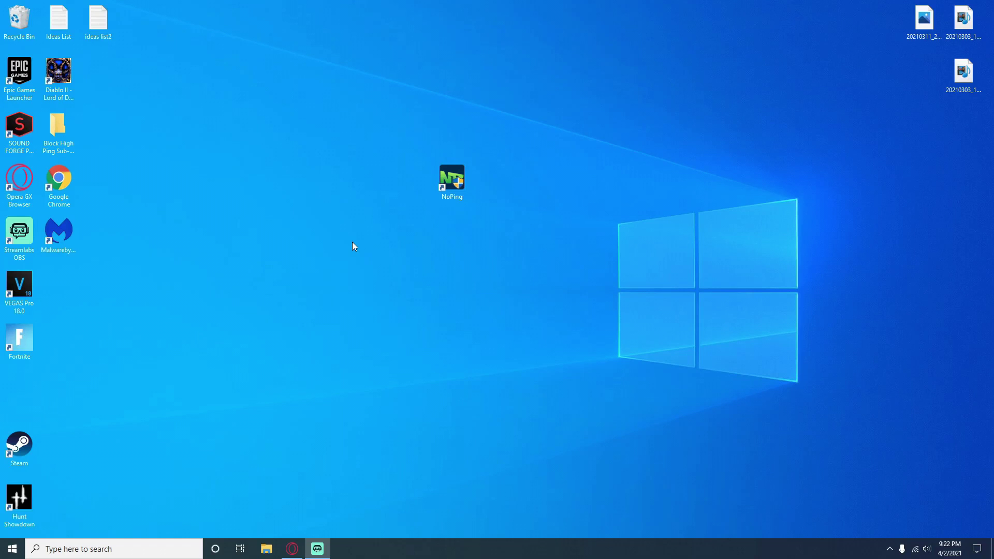
double_click(17, 337)
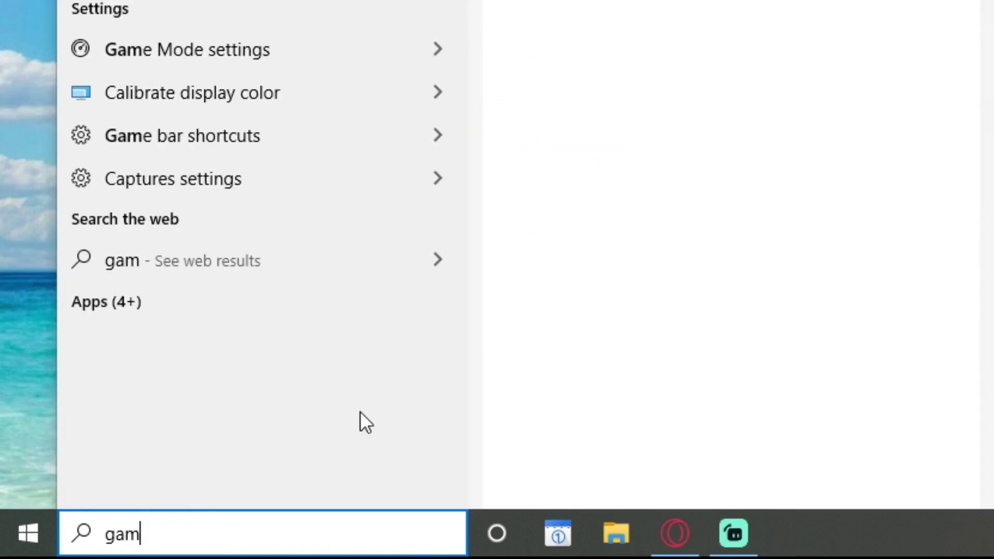
Search Windows for "game mode" and open the Game Mode settings
type("e mode")
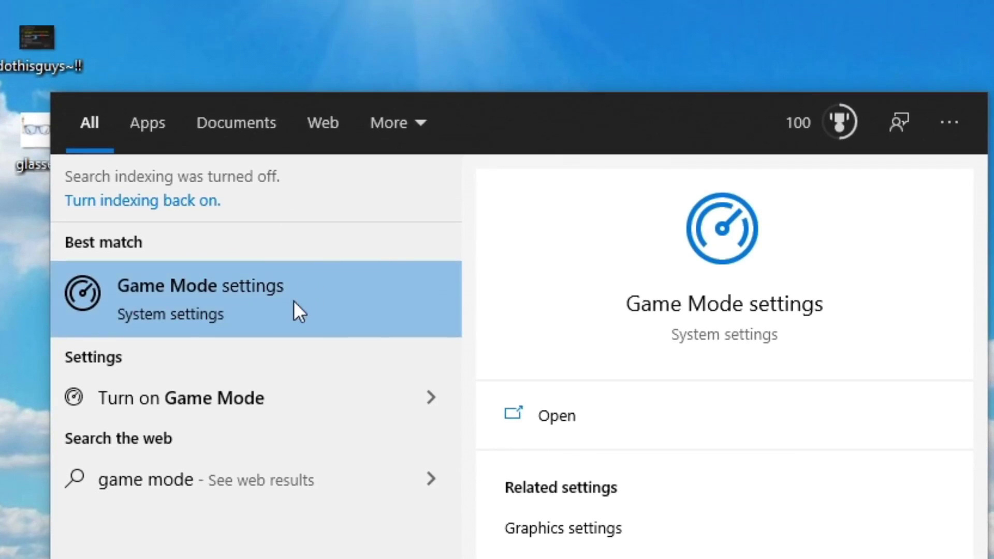
left_click(293, 301)
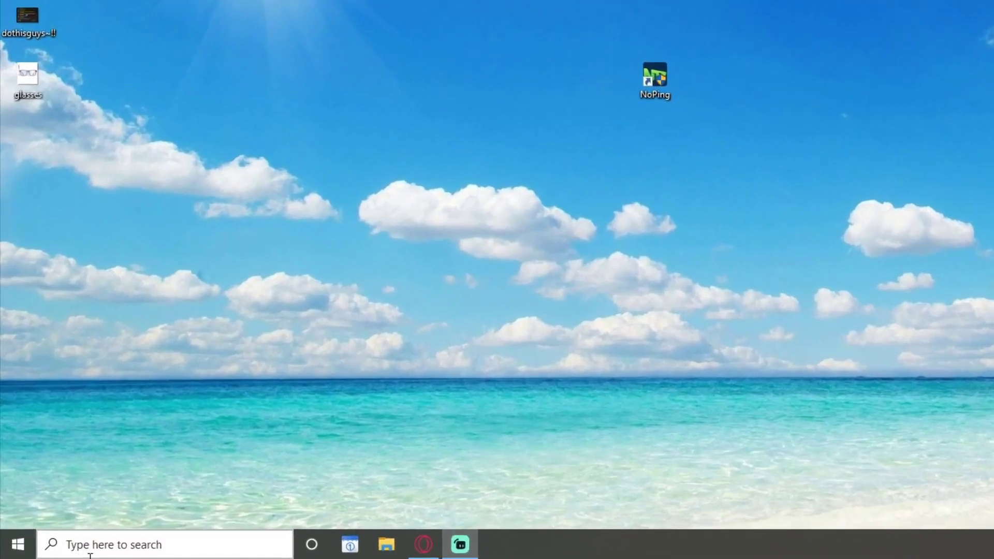
Open the Windows Graphics settings and remove the Fortnite entry from the graphics performance preferences
left_click(62, 550)
type("graphics")
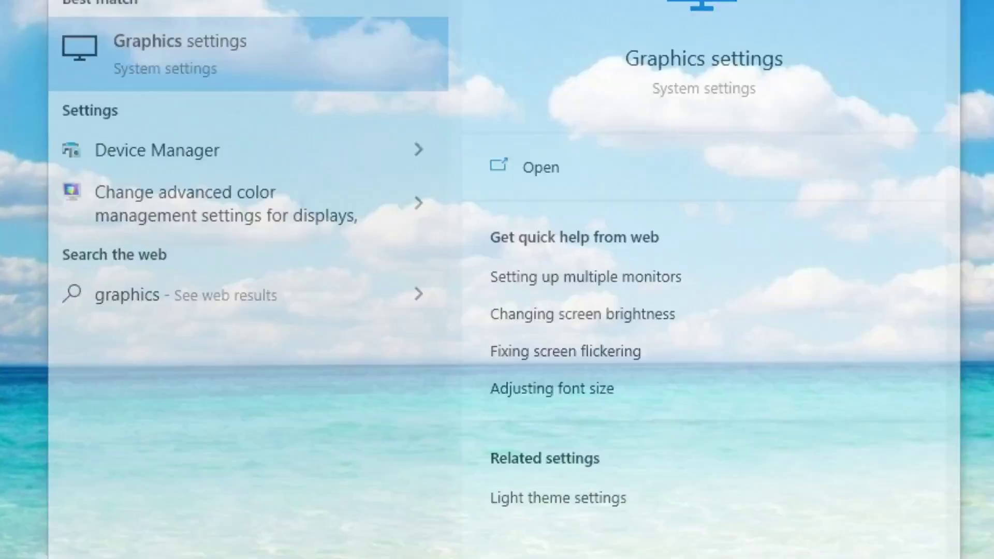
left_click(234, 81)
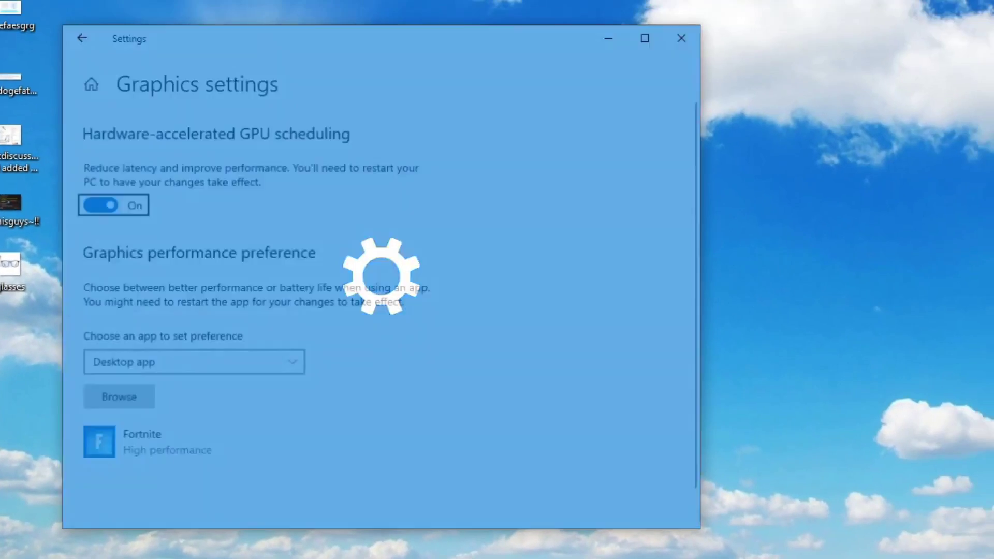
left_click(292, 192)
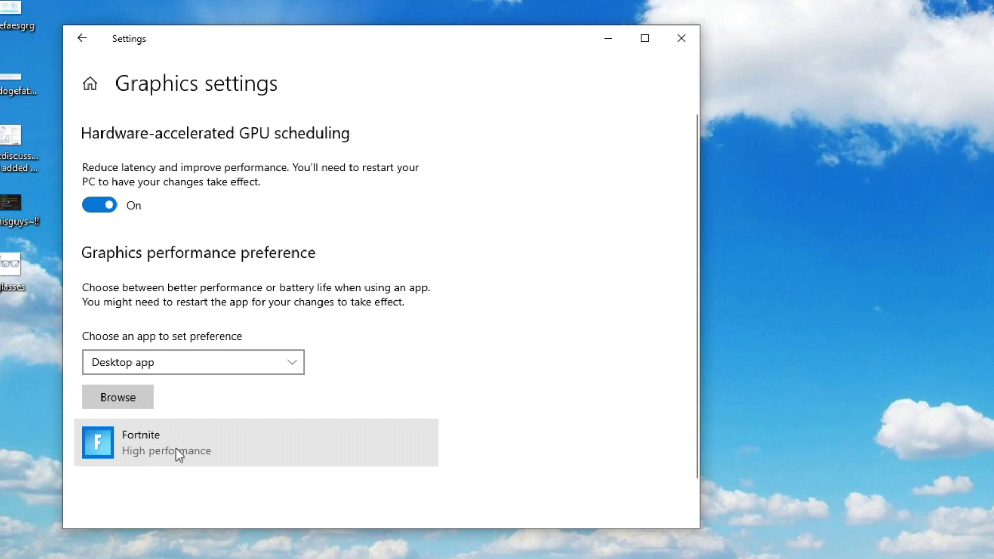
left_click(141, 440)
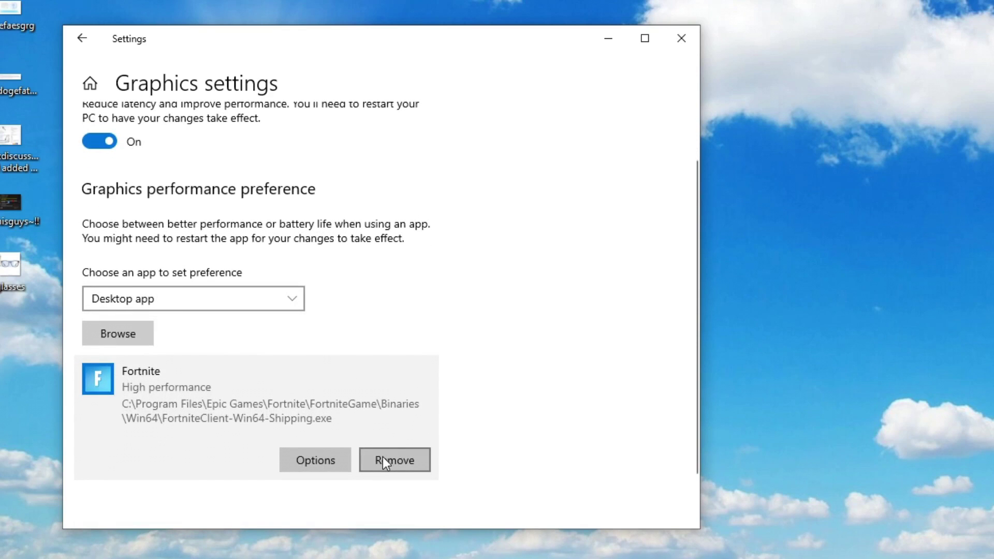
left_click(394, 460)
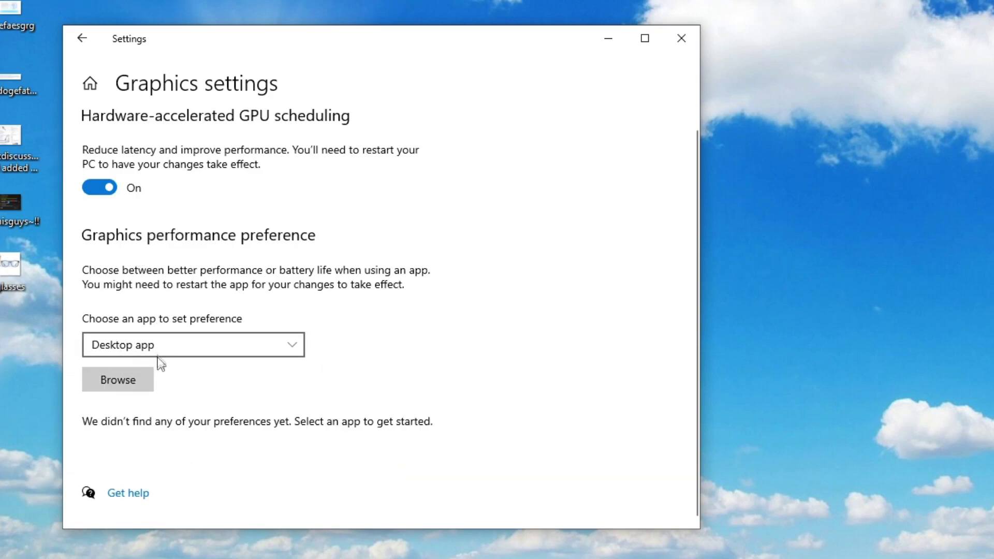
Add FortniteClient-Win64-Shipping from C:\Program Files\Epic Games\Fortnite\FortniteGame\Binaries\Win64 as a desktop app in the graphics performance preferences
left_click(121, 377)
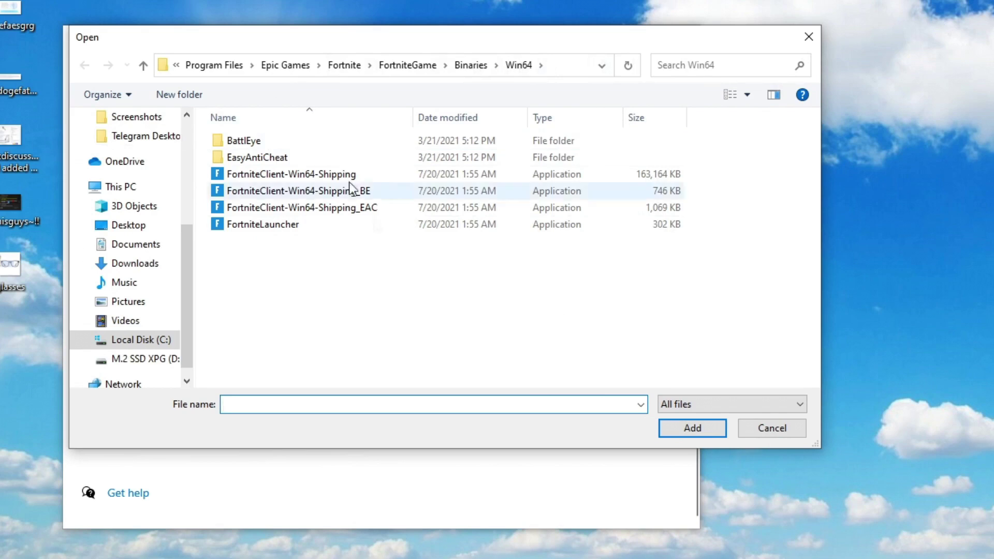
left_click(176, 65)
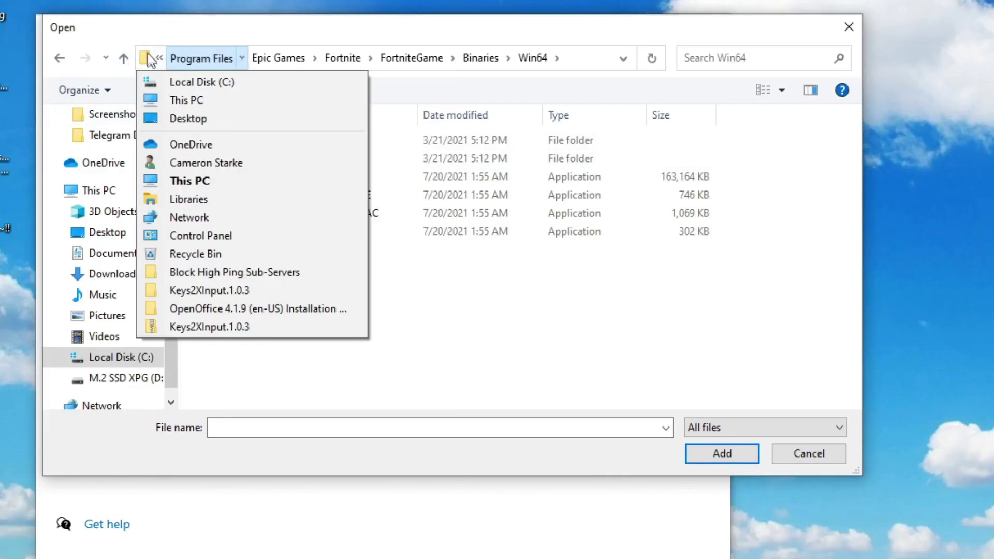
left_click(145, 167)
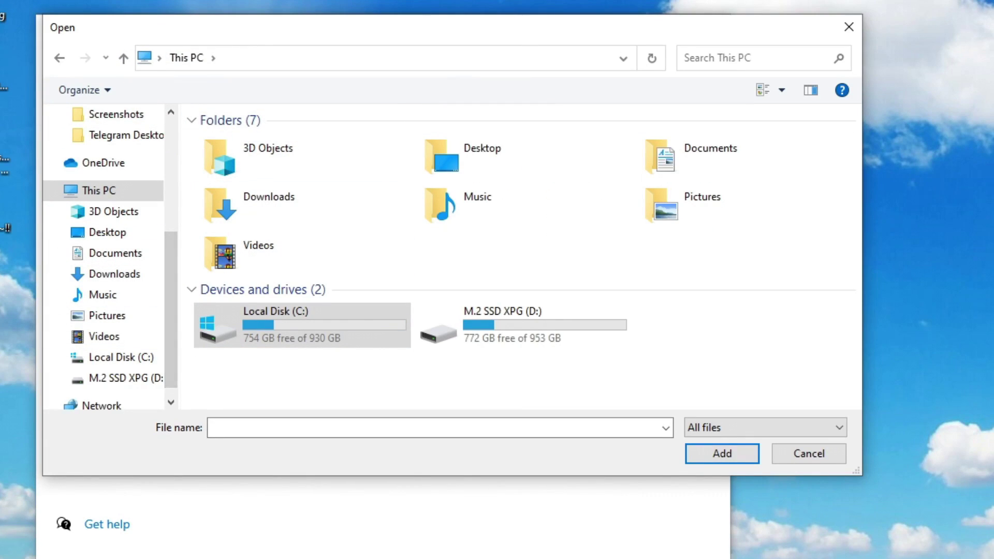
double_click(265, 337)
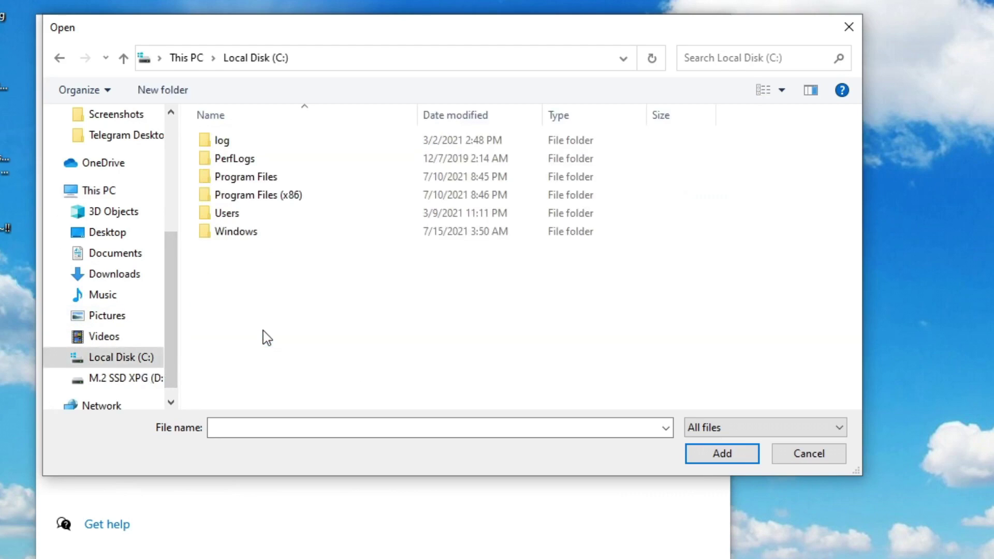
double_click(260, 178)
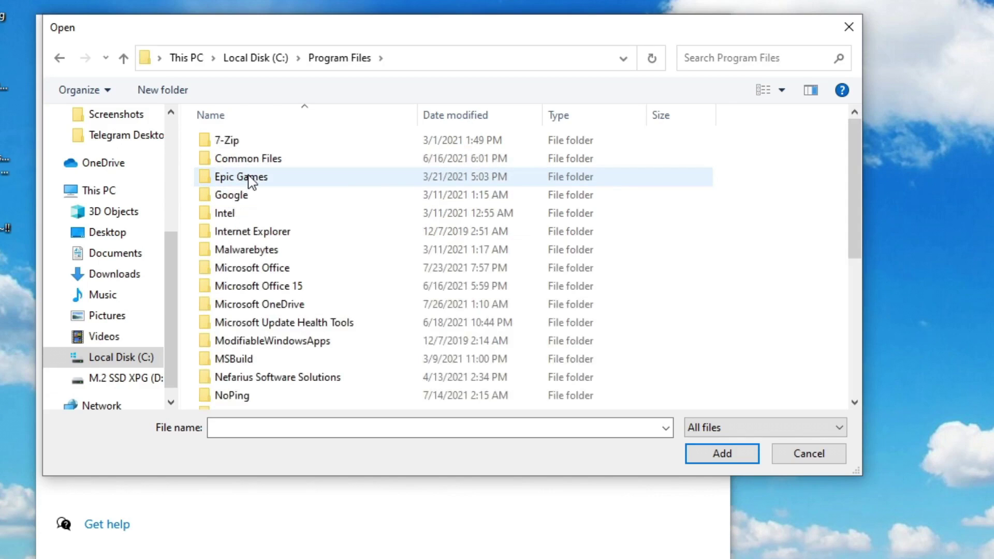
double_click(245, 181)
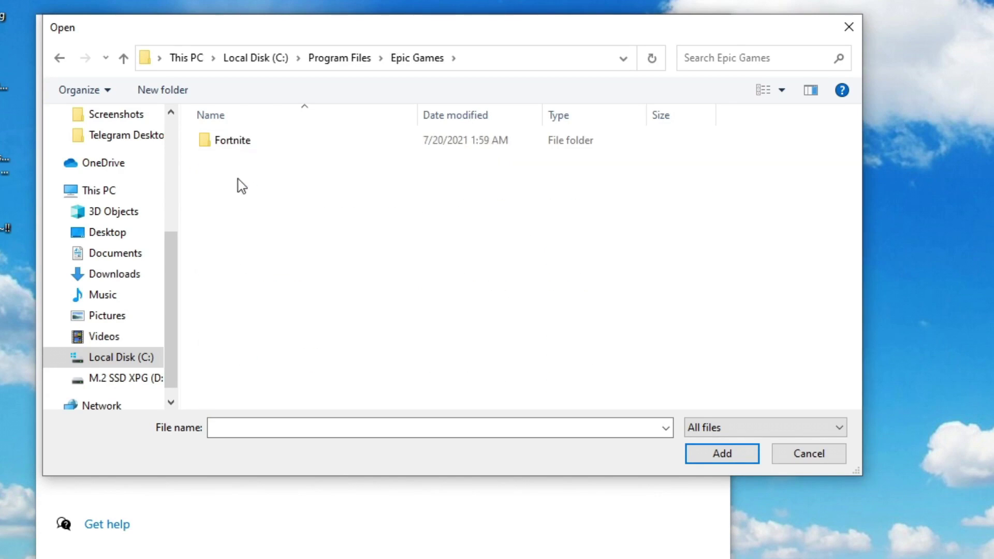
left_click(238, 148)
double_click(236, 148)
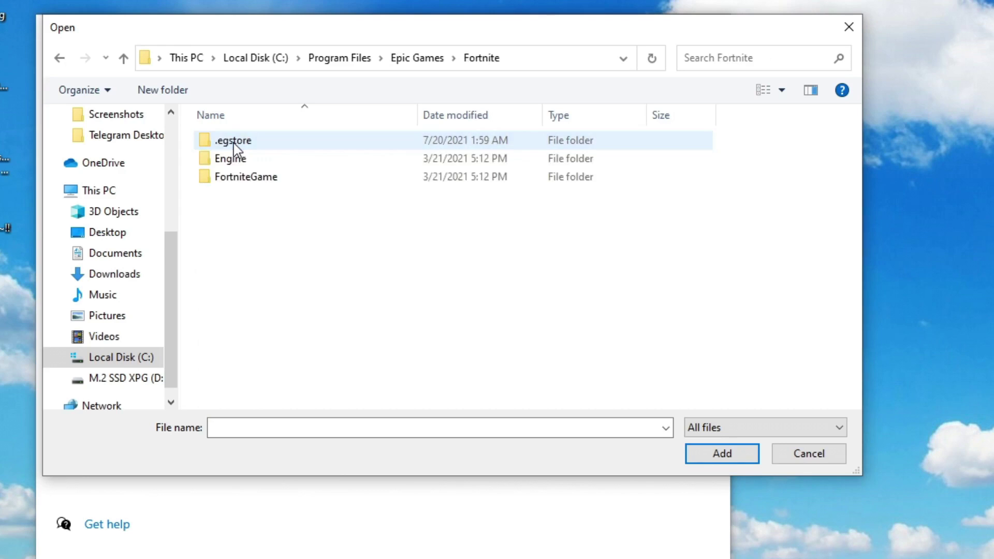
double_click(227, 182)
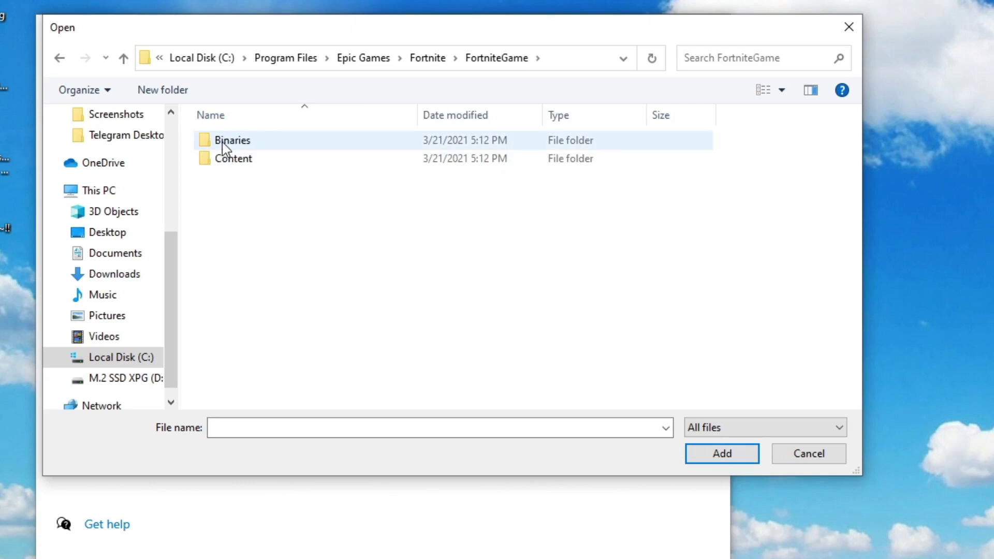
double_click(223, 141)
double_click(226, 160)
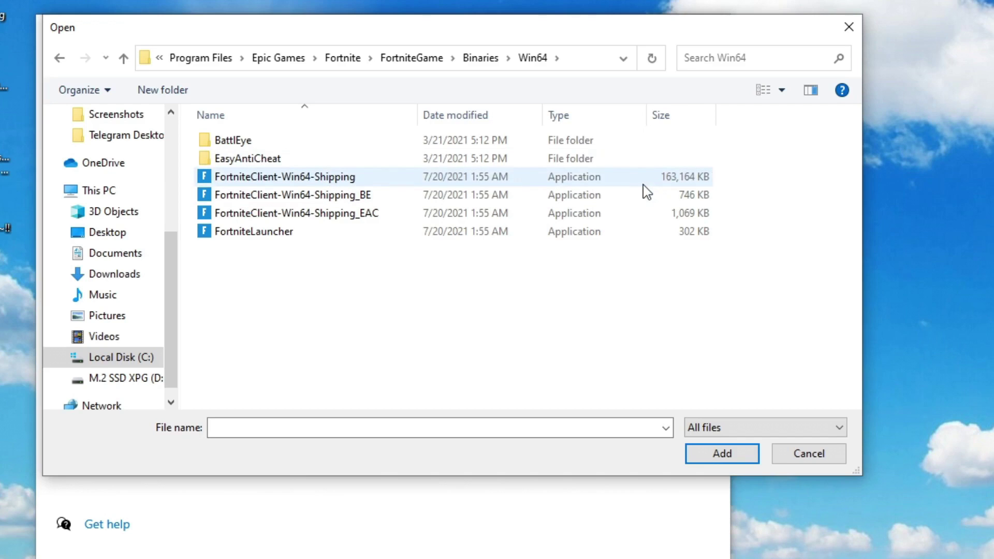
double_click(331, 179)
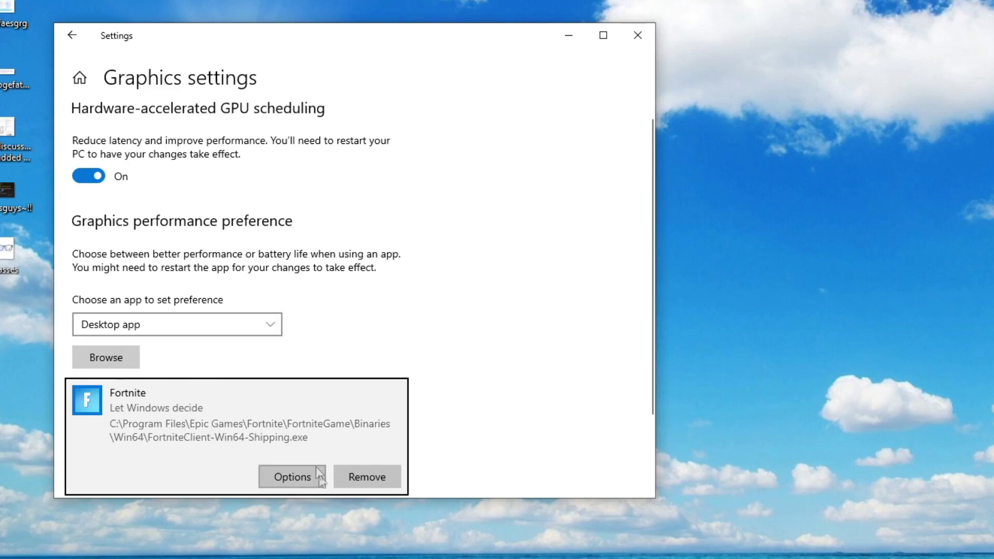
Set Fortnite's graphics preference to High performance and save it
left_click(278, 476)
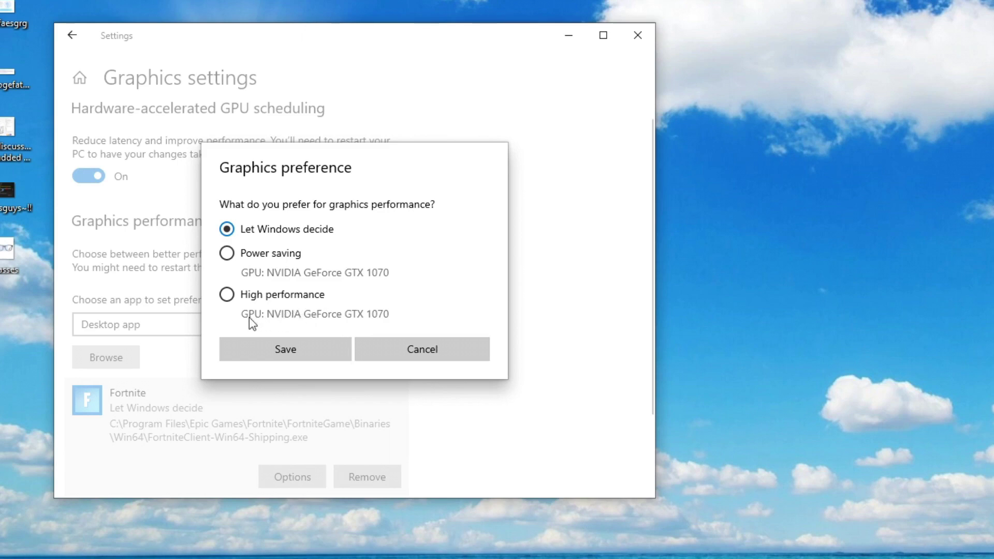
left_click(226, 295)
left_click(265, 347)
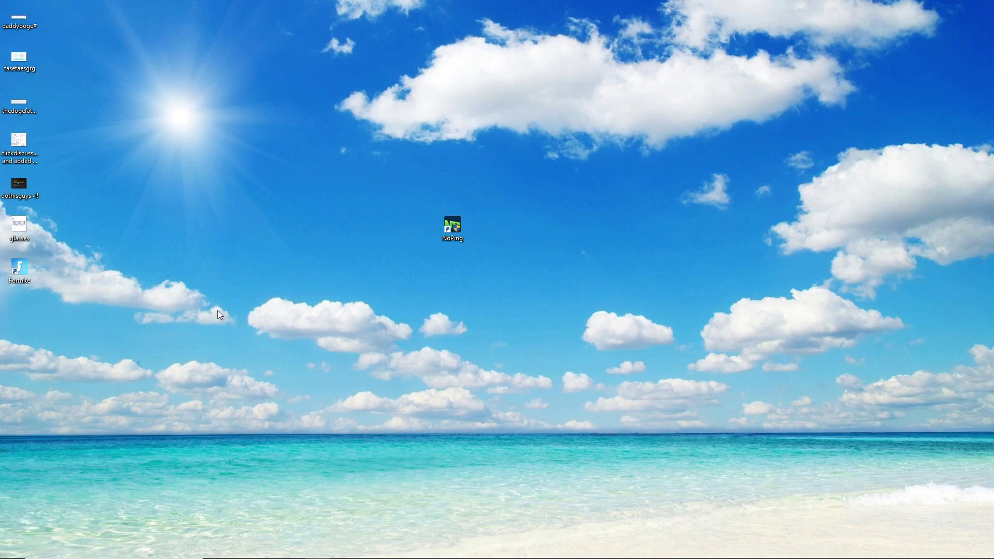
Search Windows for "device", open Device Manager and select the High precision event timer under System devices
left_click(93, 547)
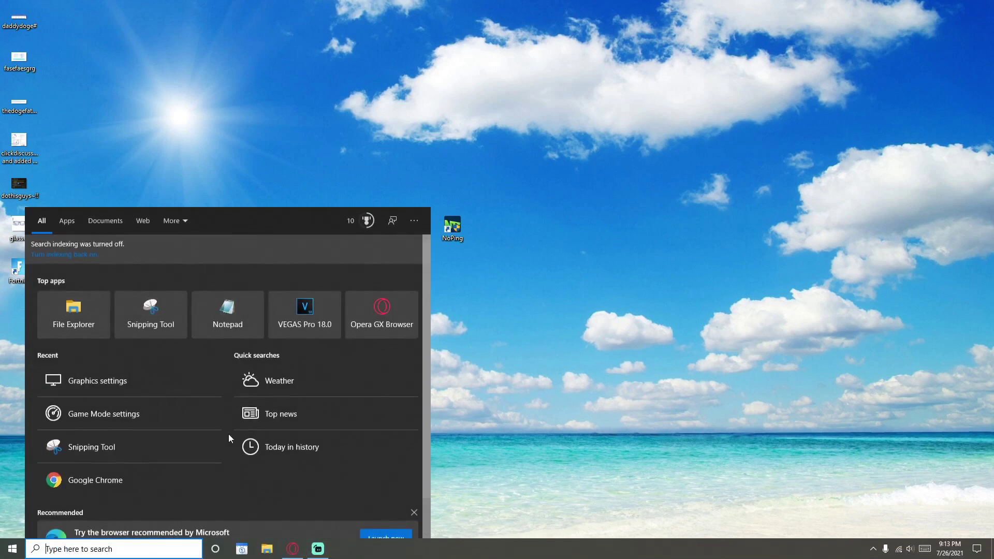
type("device")
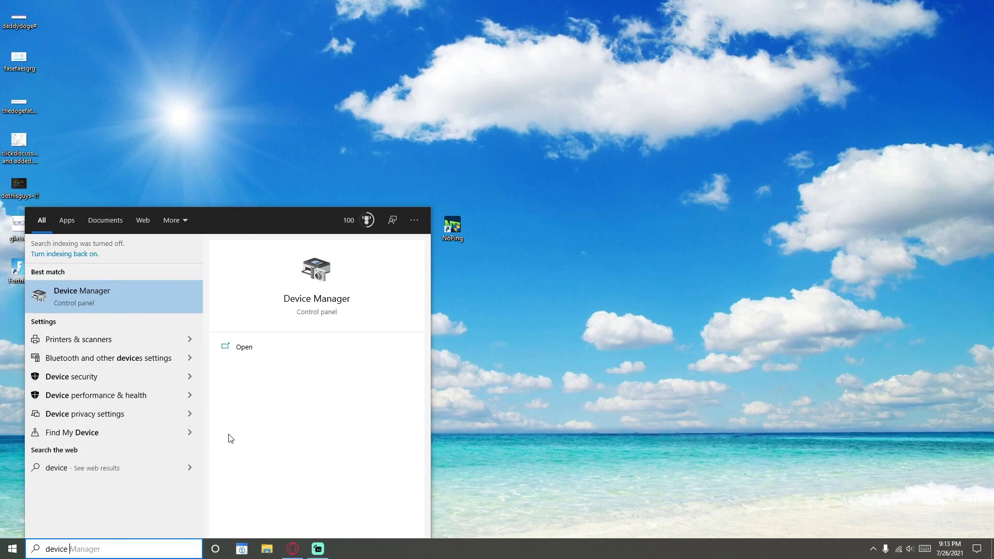
left_click(117, 297)
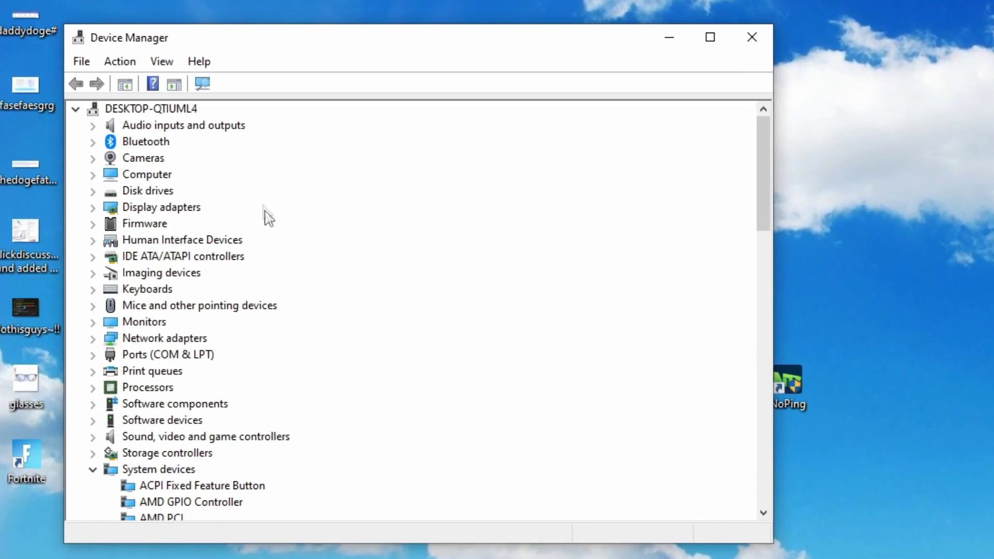
scroll(197, 419, "down", 7)
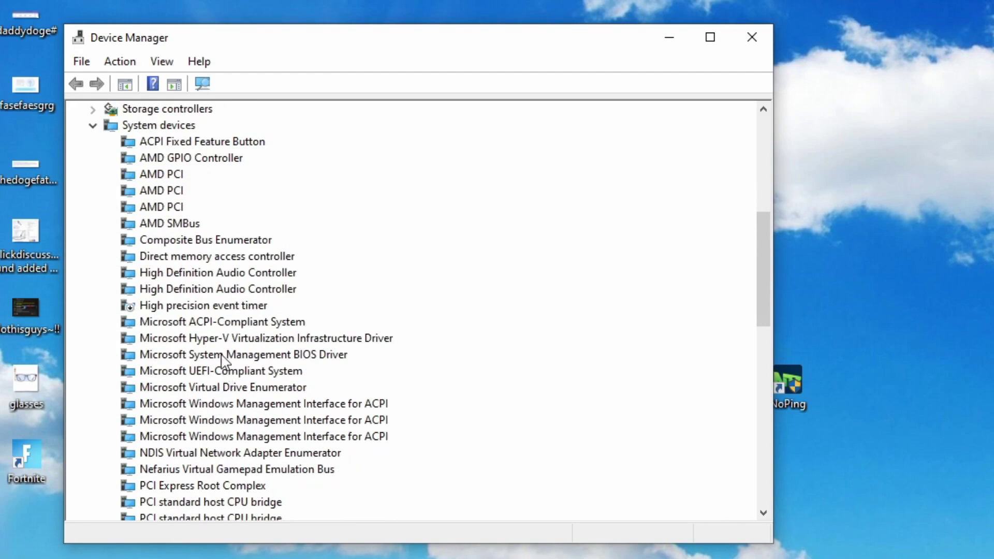
left_click(168, 308)
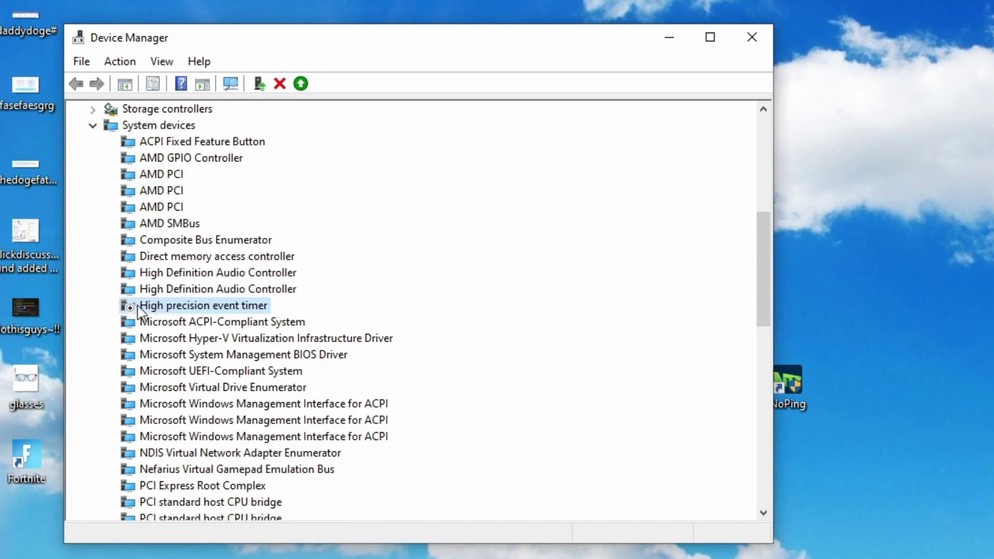
scroll(155, 300, "up", 2)
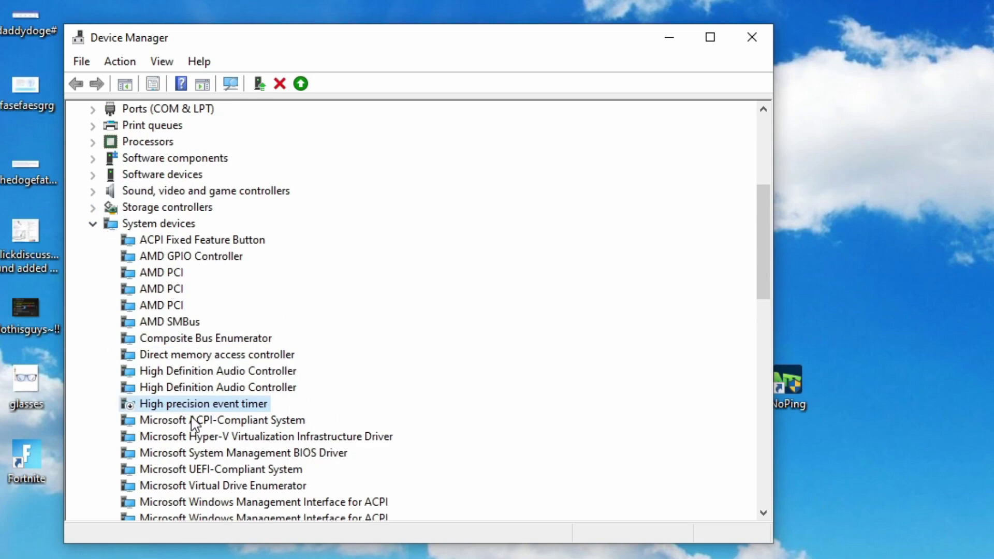
Enable the High precision event timer device
right_click(218, 405)
left_click(248, 426)
scroll(212, 425, "up", 3)
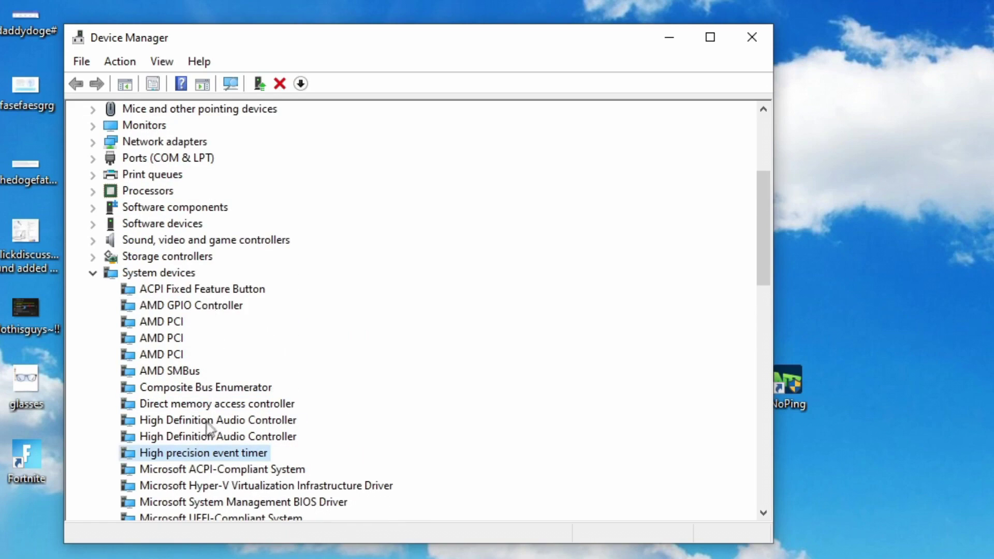
Disable the High precision event timer under System devices and confirm the change
right_click(167, 459)
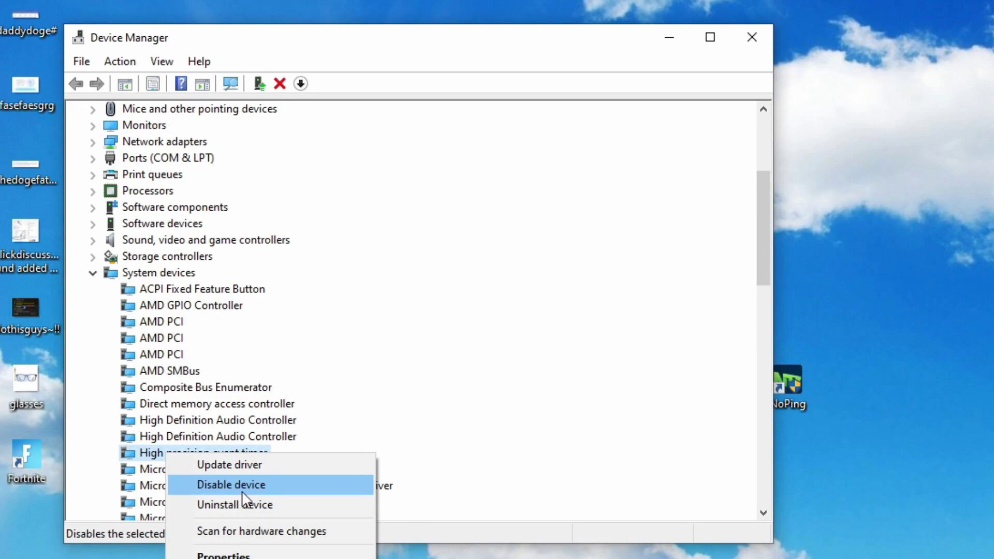
left_click(229, 484)
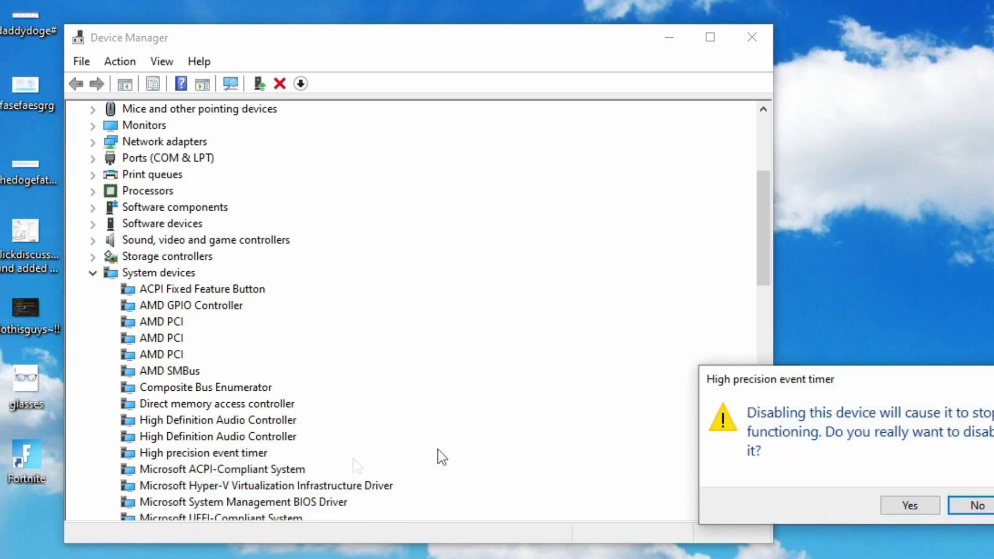
left_click_drag(870, 378, 468, 296)
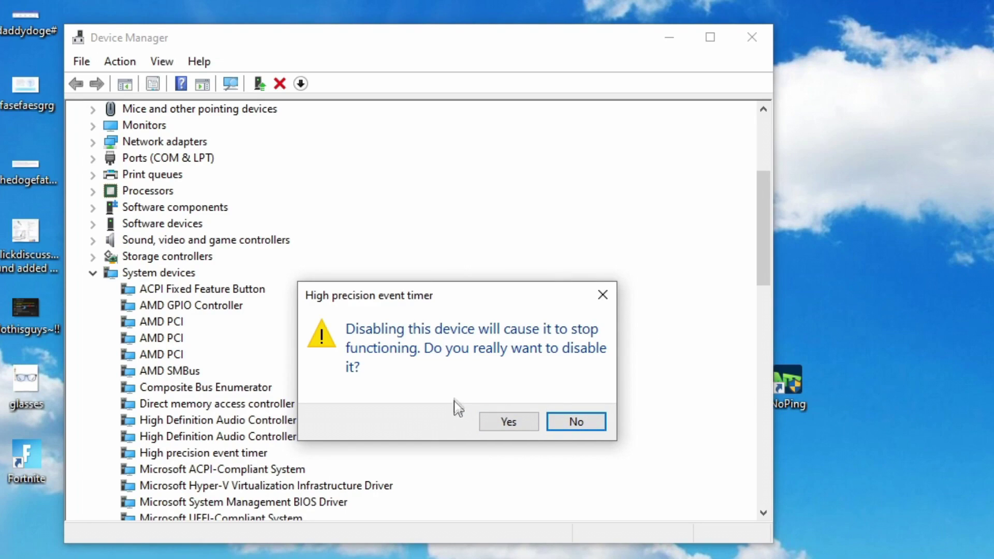
left_click(501, 427)
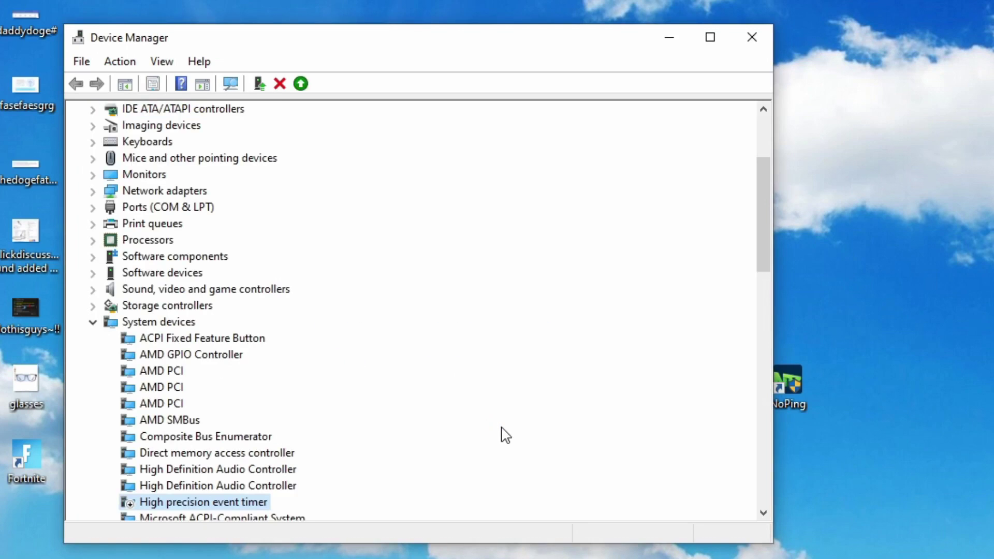
scroll(372, 377, "down", 3)
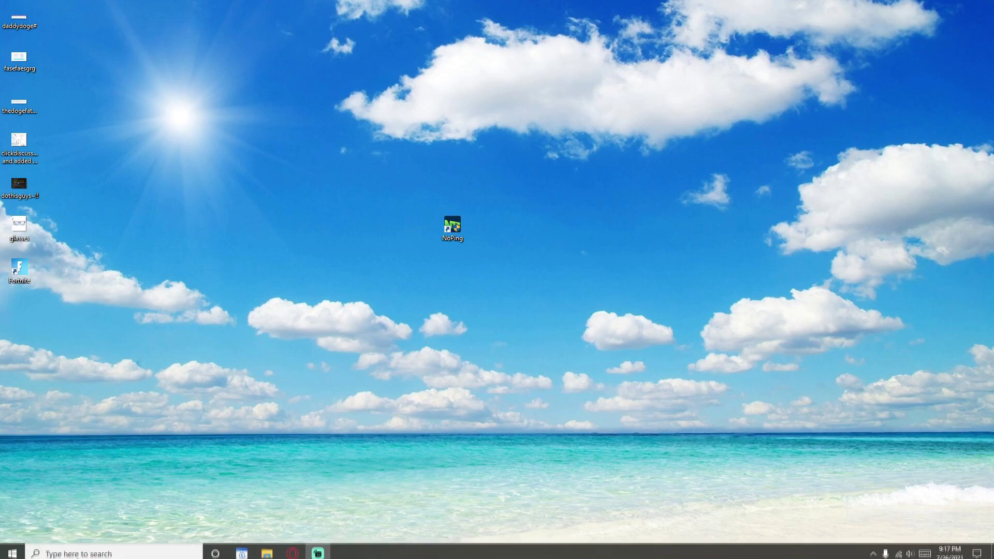
Search Windows for "power", open the Power & sleep settings and go to the additional power settings
left_click(103, 549)
type("power")
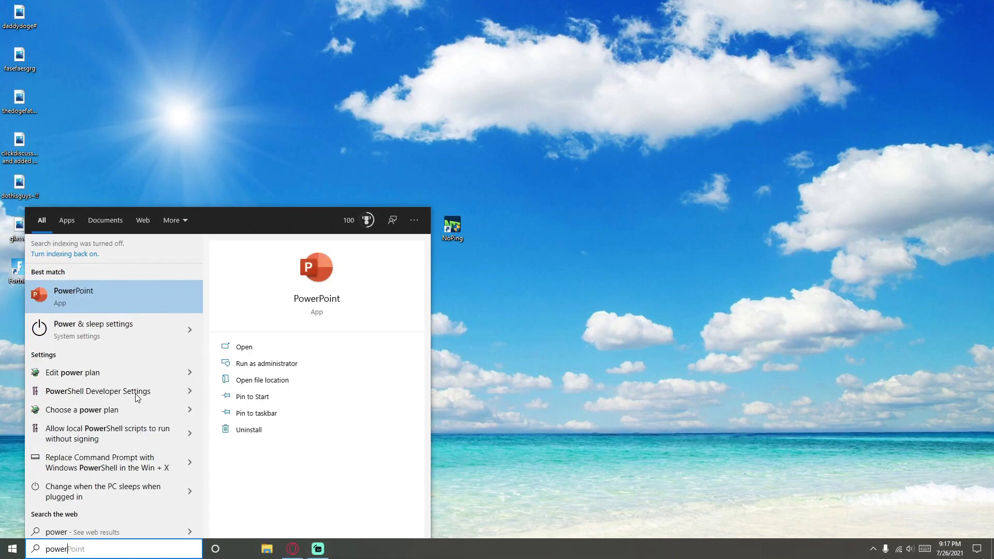
left_click(110, 329)
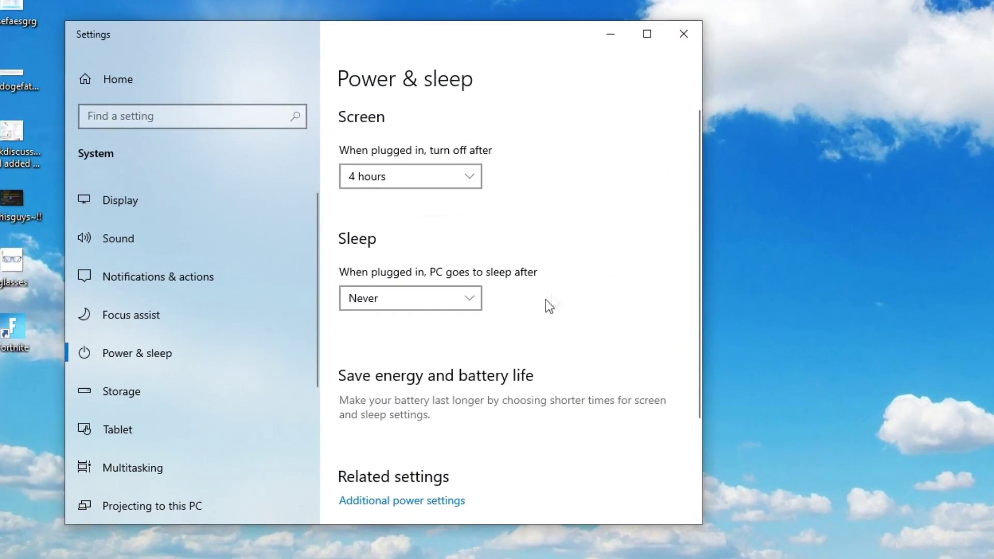
scroll(546, 299, "down", 3)
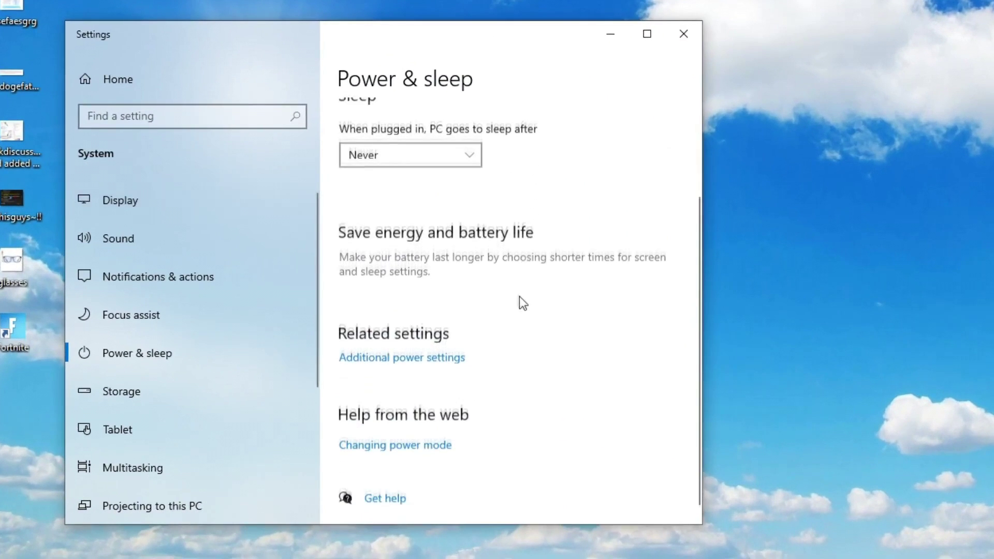
left_click(366, 350)
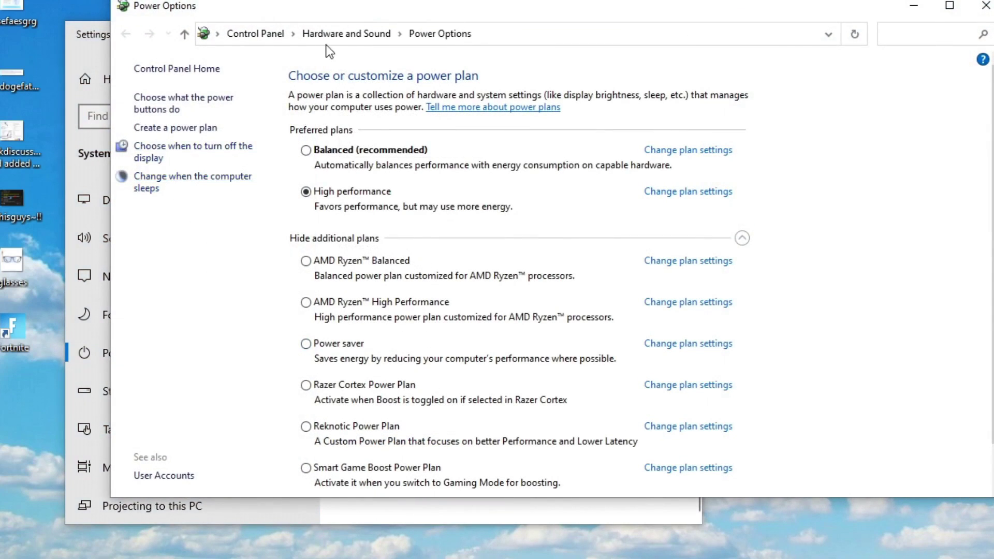